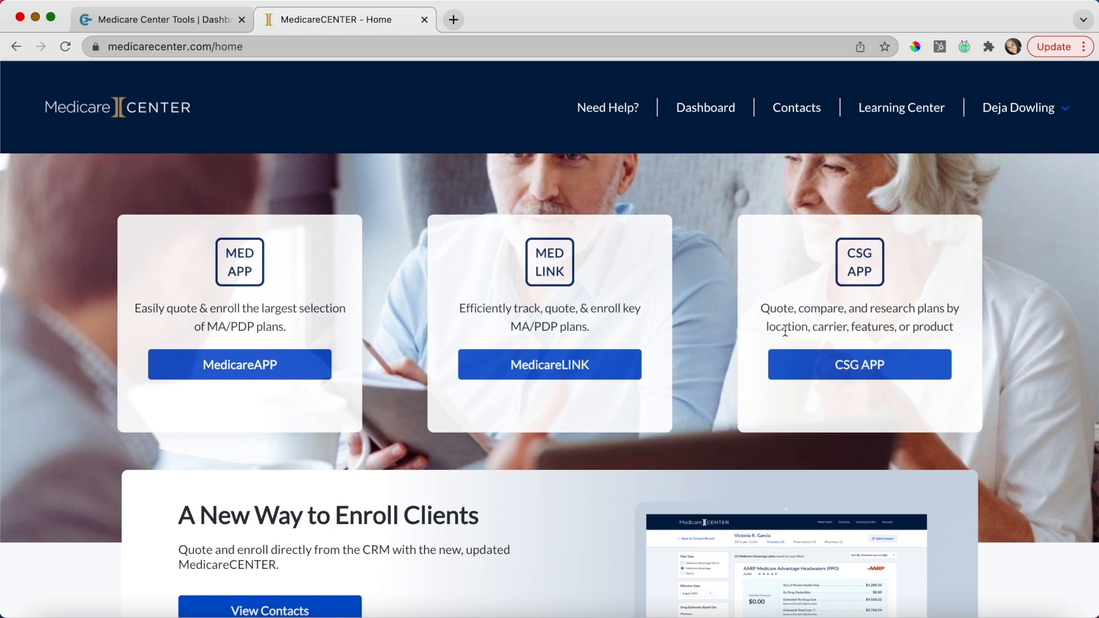
- Open the Market Edge search in Medicare Center Tools and select all states as the location
left_click(185, 18)
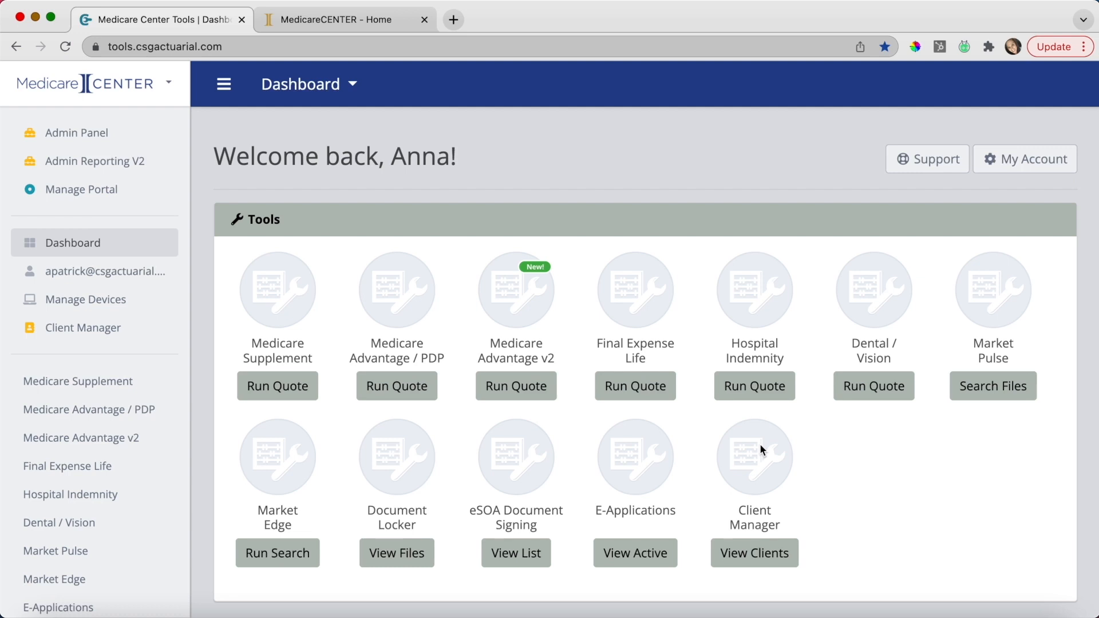
left_click(278, 554)
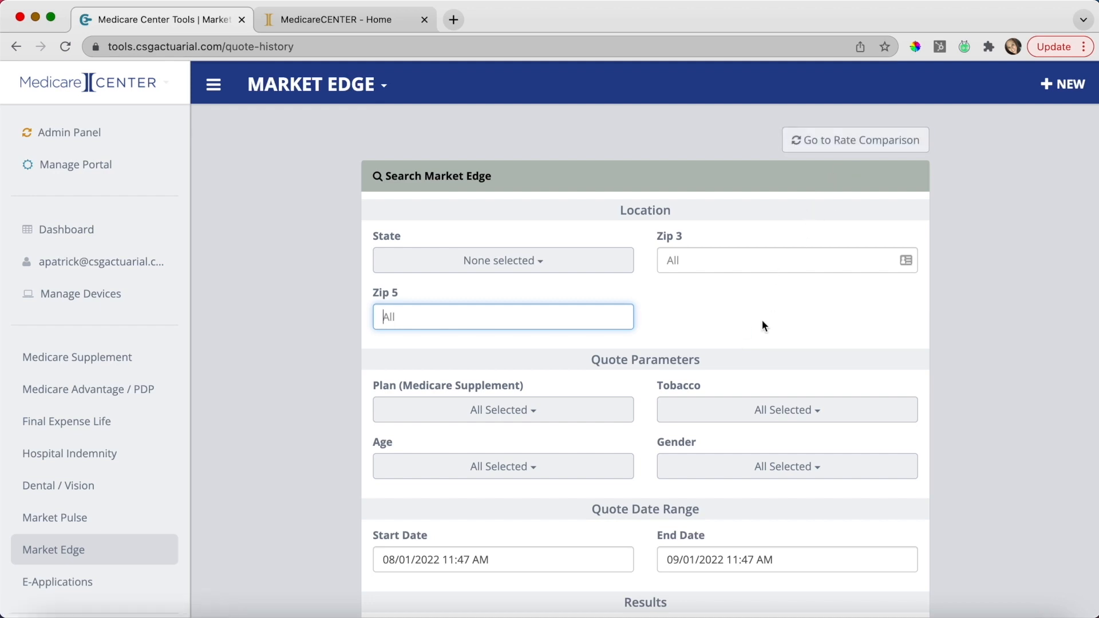
left_click(562, 256)
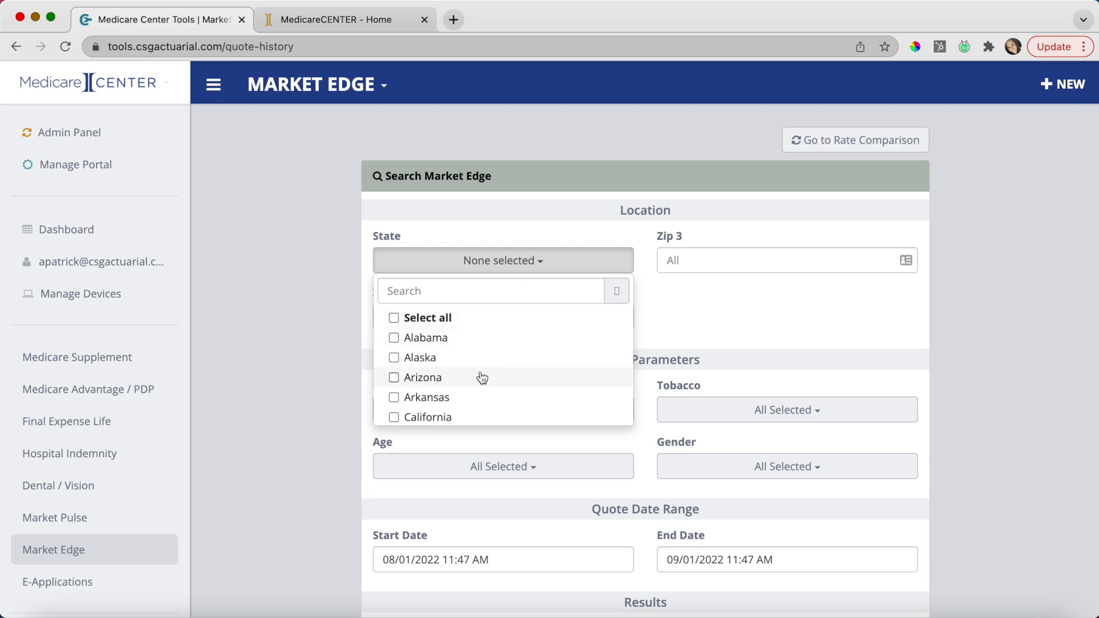
scroll(483, 375, "down", 3)
scroll(483, 378, "down", 5)
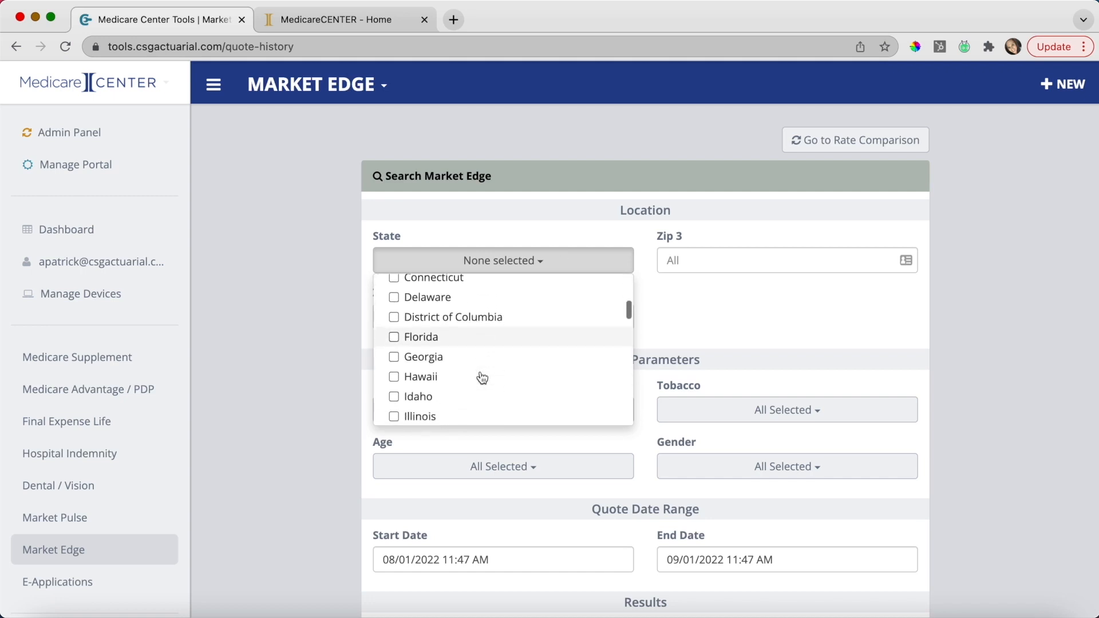
scroll(482, 377, "up", 8)
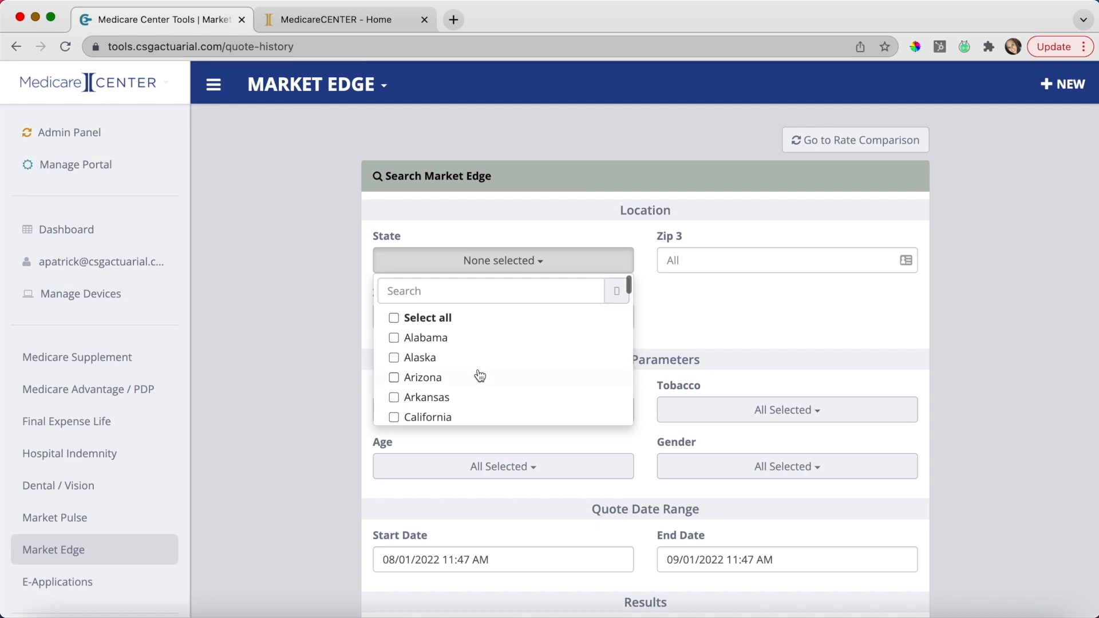
left_click(443, 321)
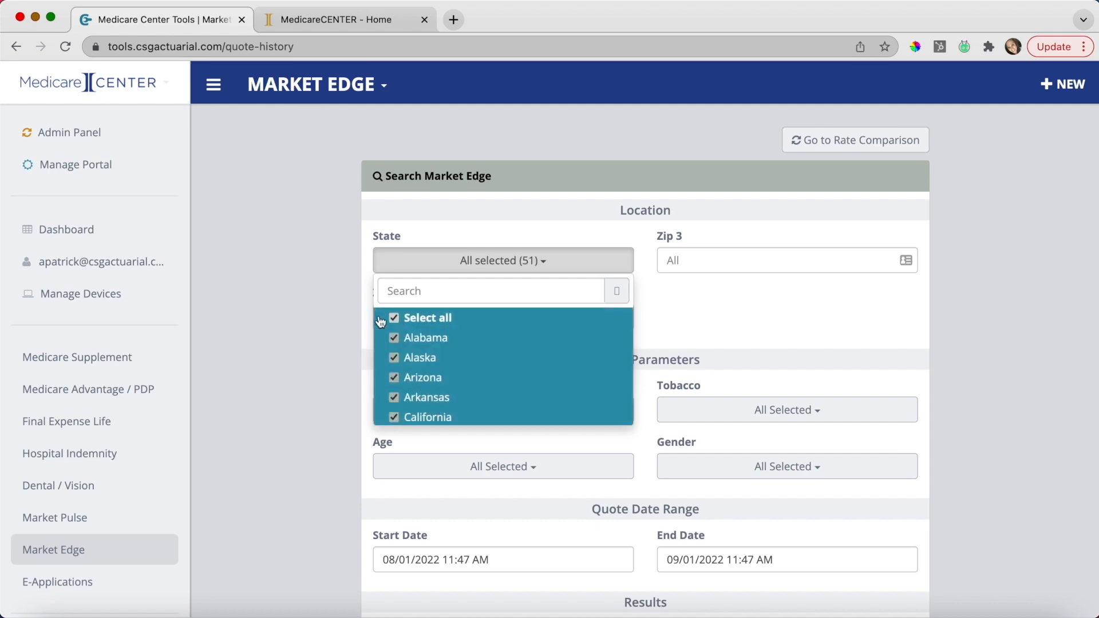
left_click(337, 298)
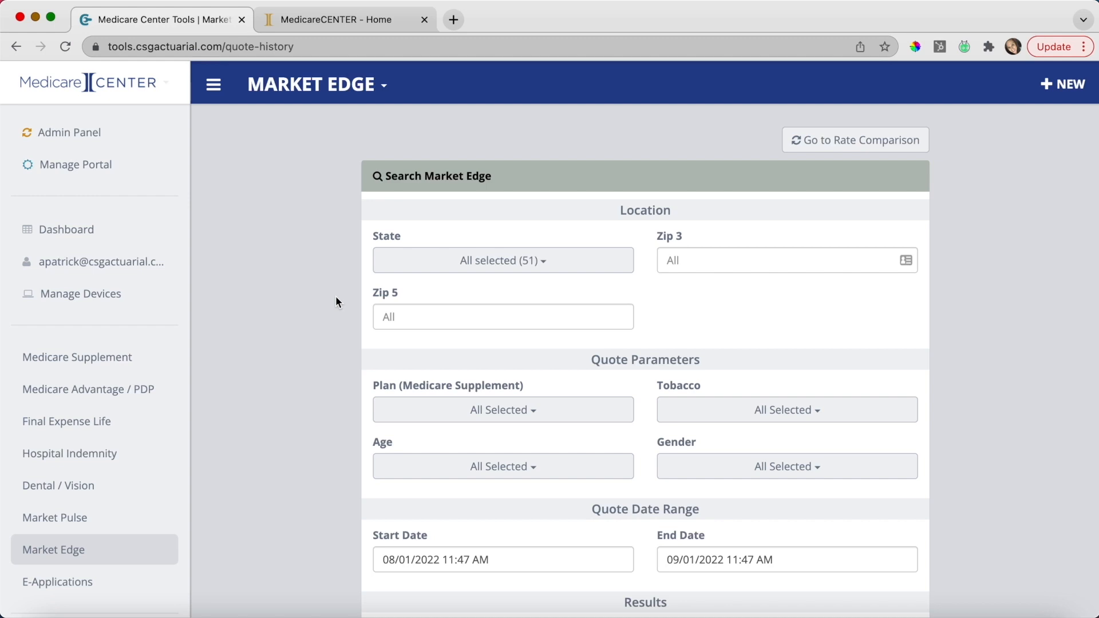
- Look over the Medicare Supplement plan options, leave all plans included, and run the Quote History search as a map
scroll(600, 359, "down", 3)
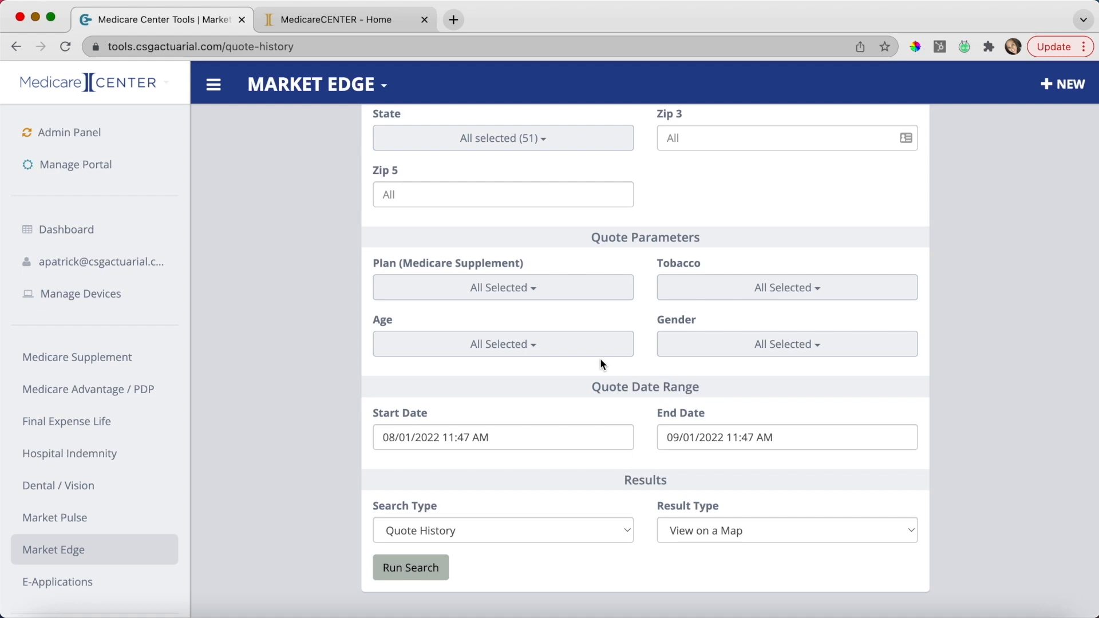
left_click(523, 288)
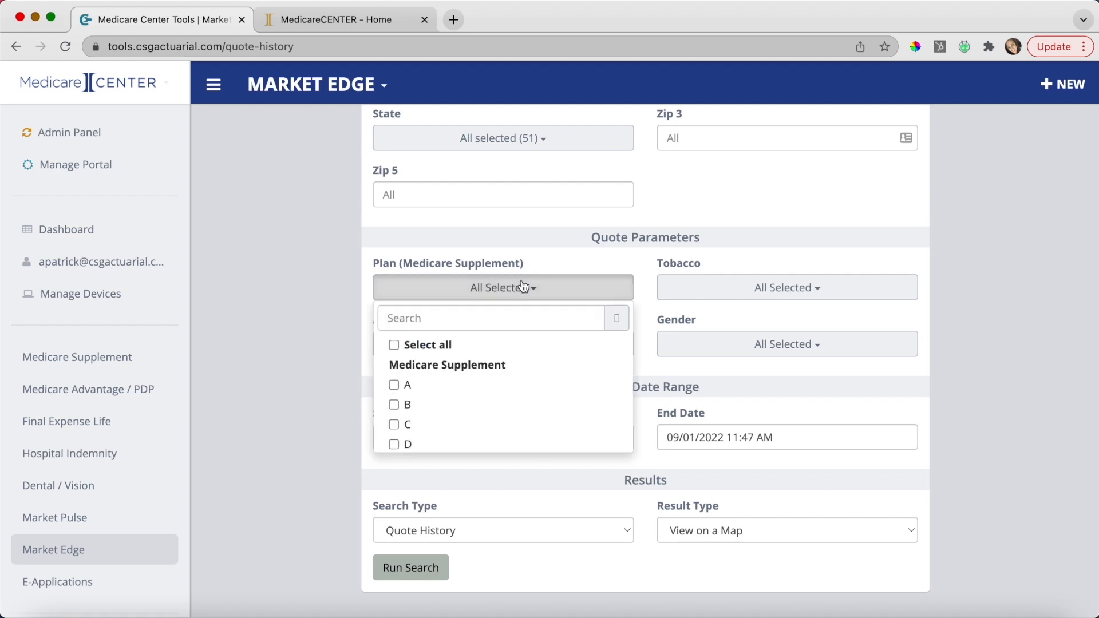
scroll(536, 389, "down", 2)
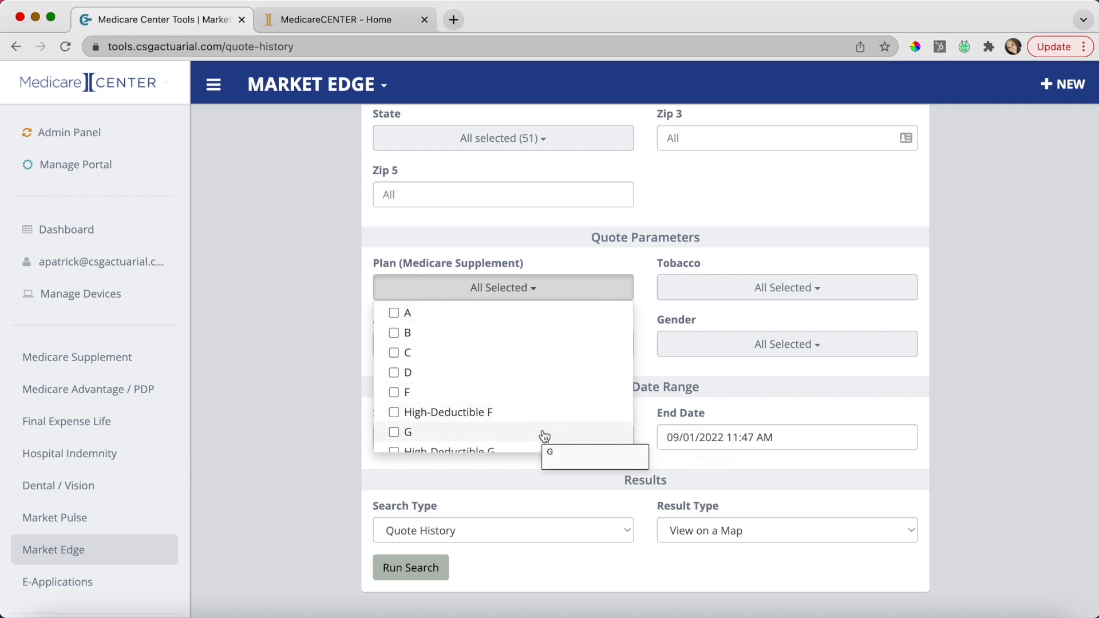
scroll(544, 437, "down", 2)
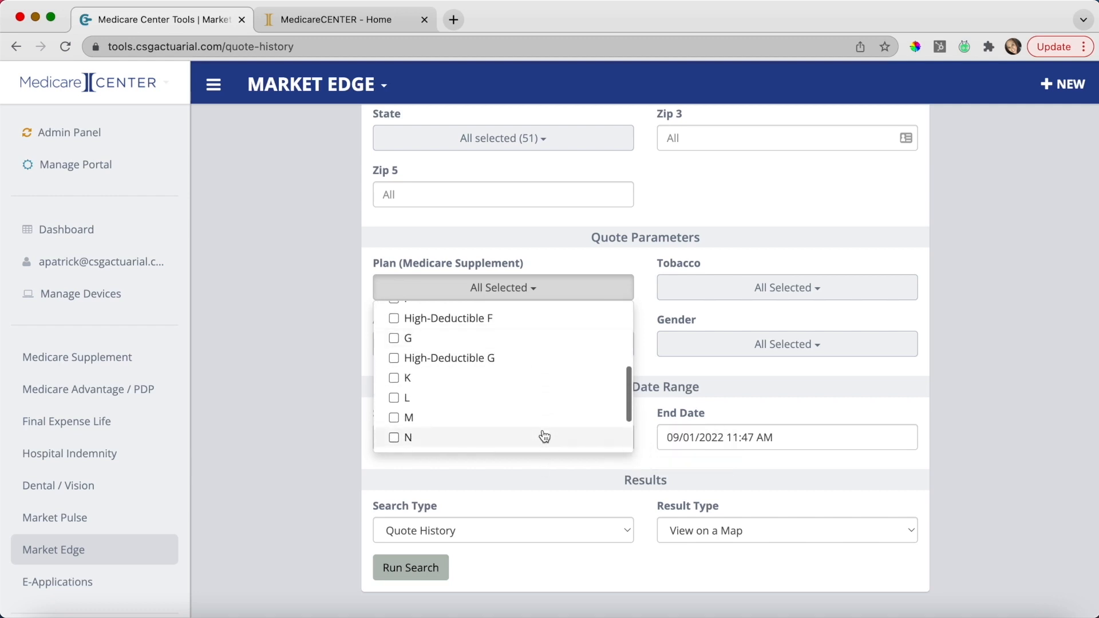
scroll(535, 399, "up", 2)
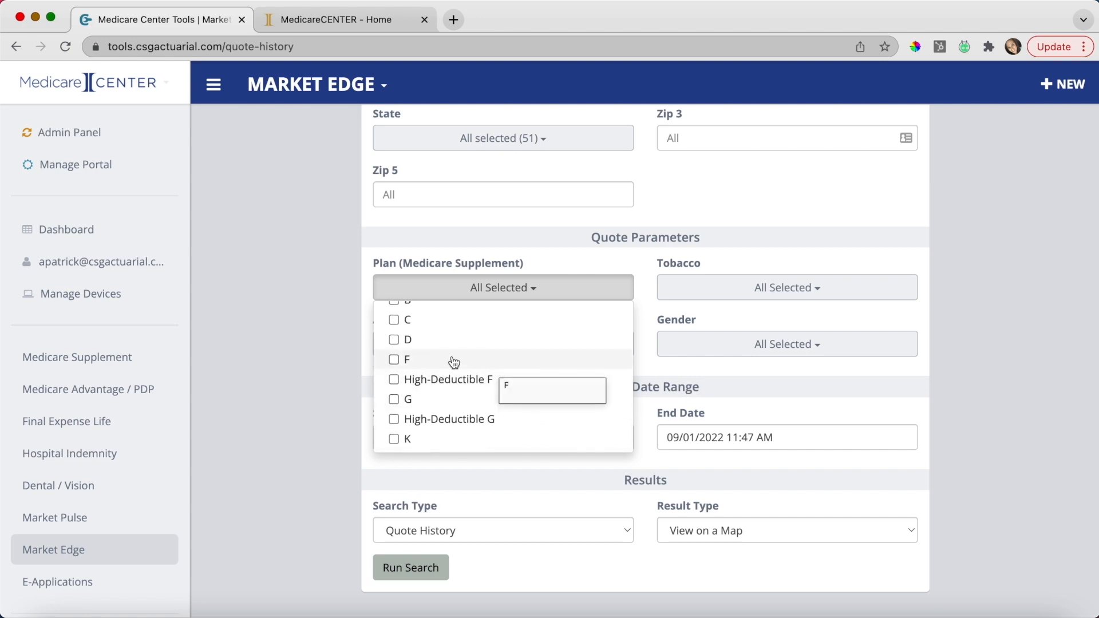
left_click(310, 319)
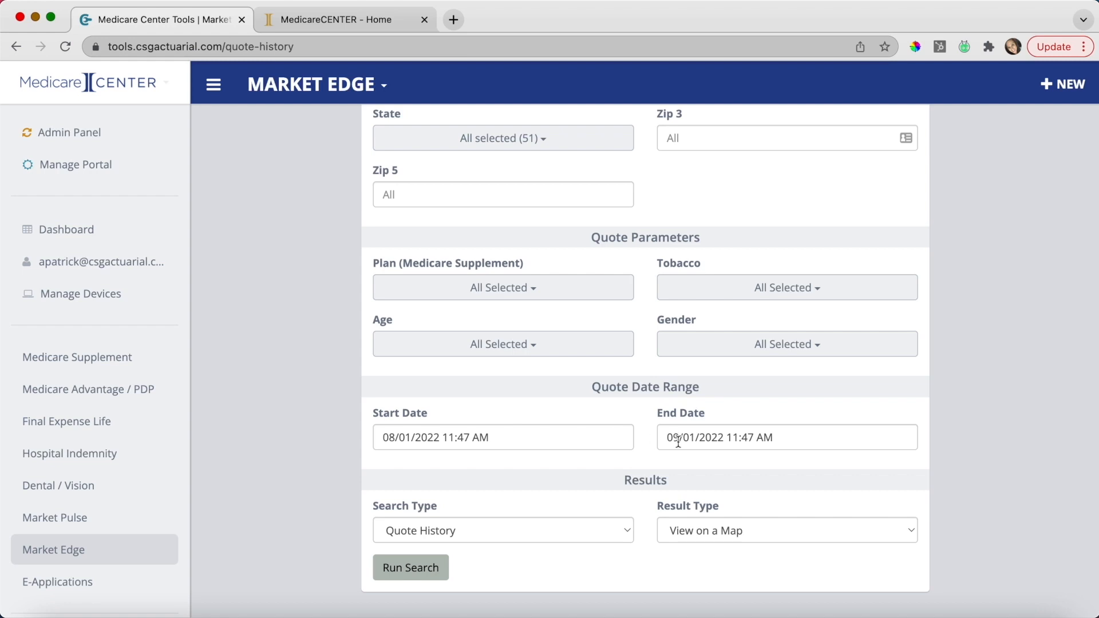
left_click(409, 574)
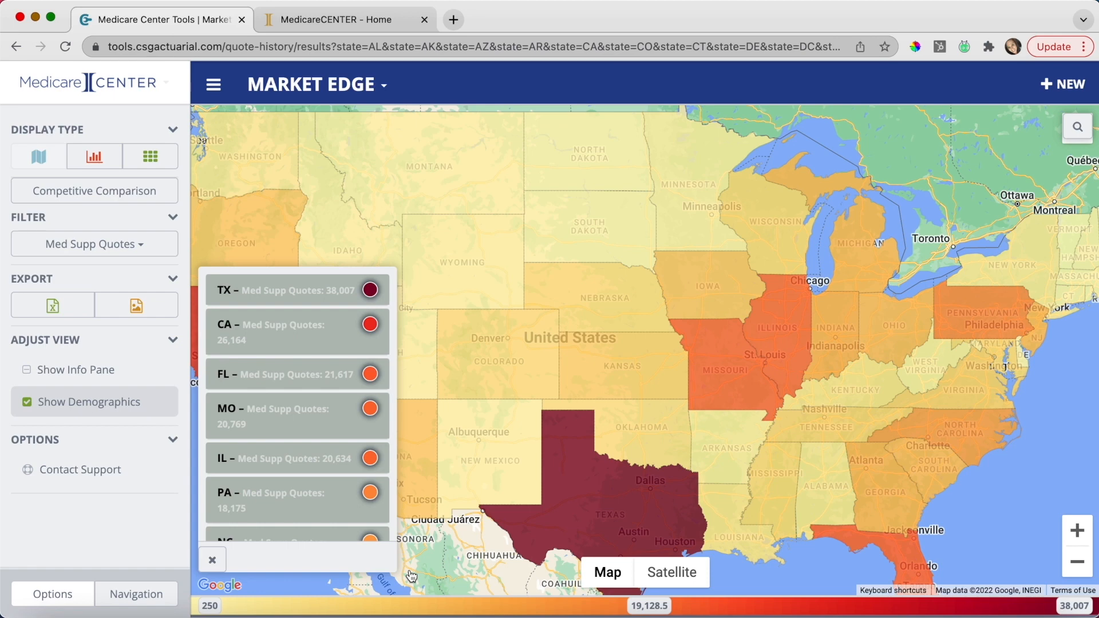
- Inspect the quote and demographic details of individual states on the map, including Wyoming, Iowa, Ohio, Pennsylvania, Maryland and Michigan
left_click(827, 492)
left_click(630, 502)
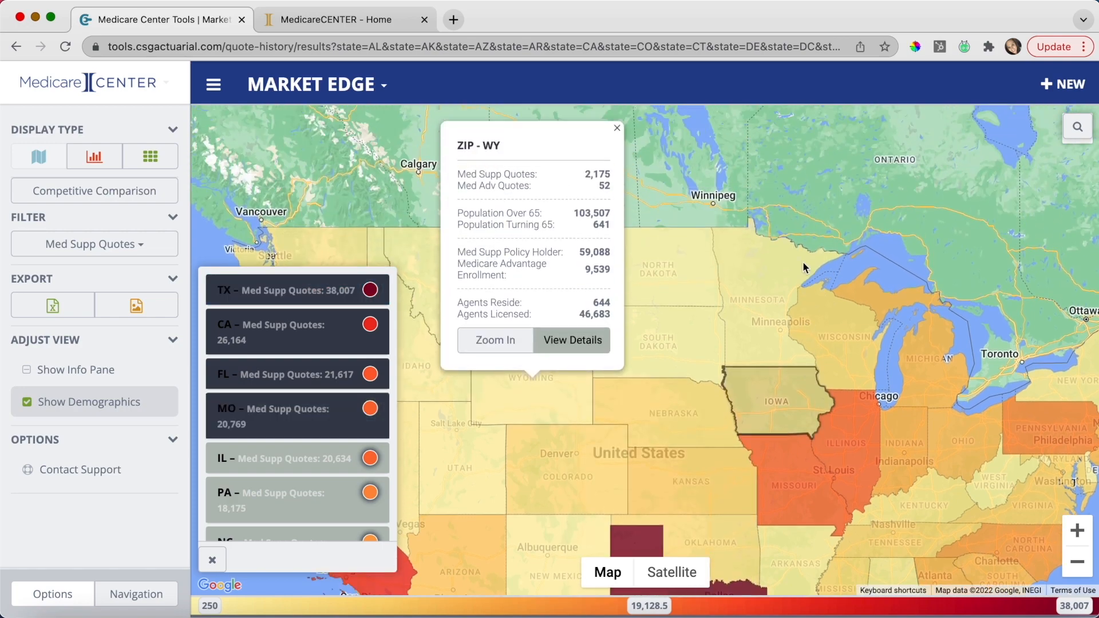
mouse_move(774, 424)
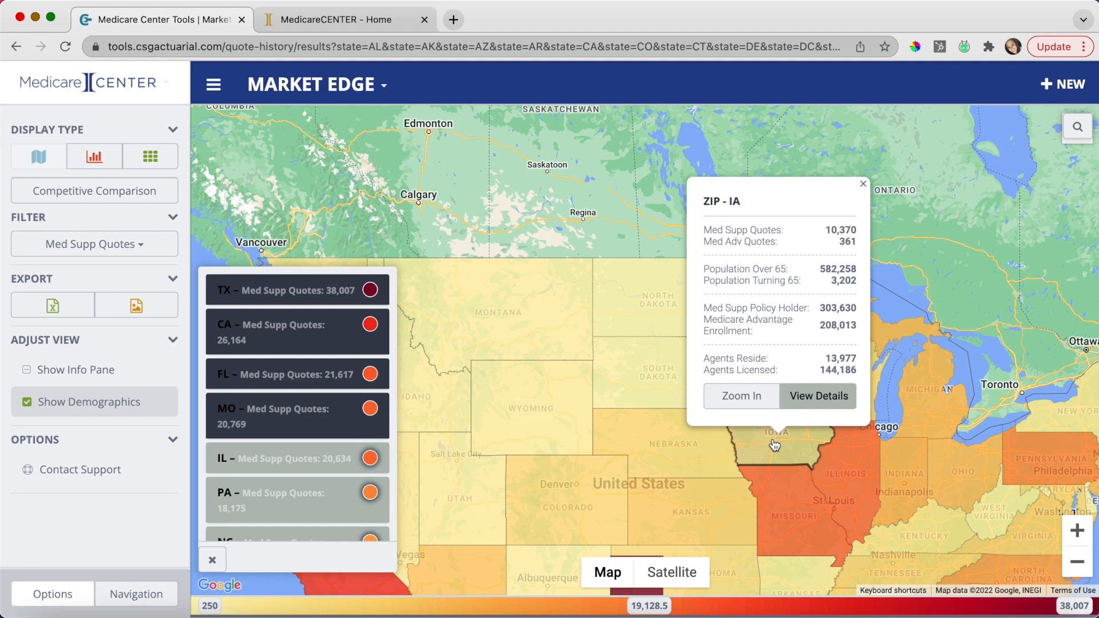
left_click(949, 494)
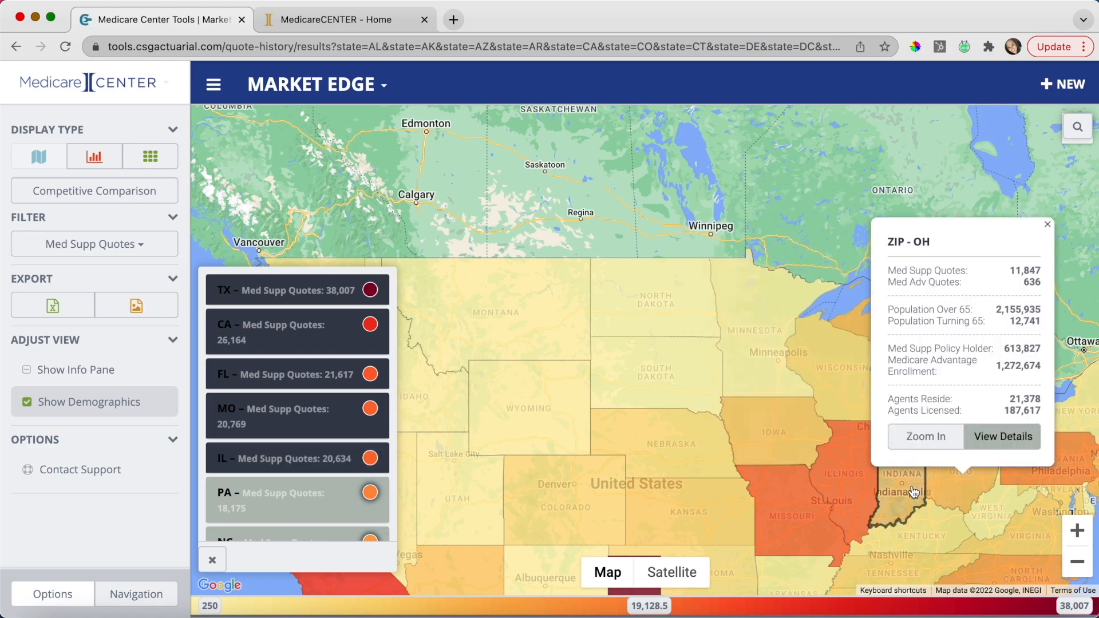
left_click(914, 491)
left_click(950, 492)
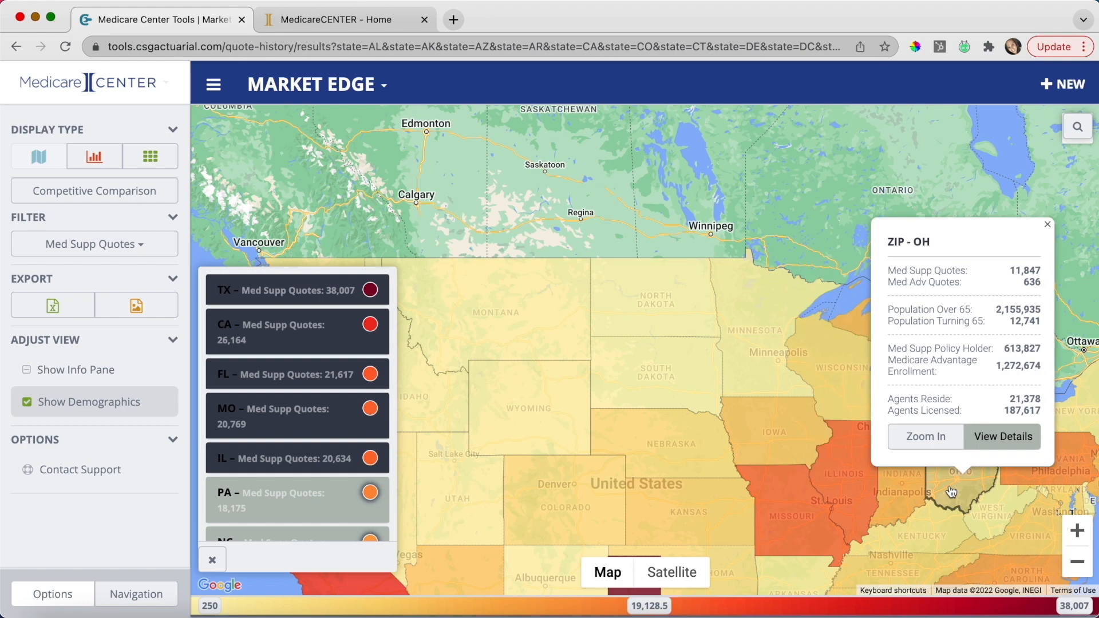
left_click(1028, 478)
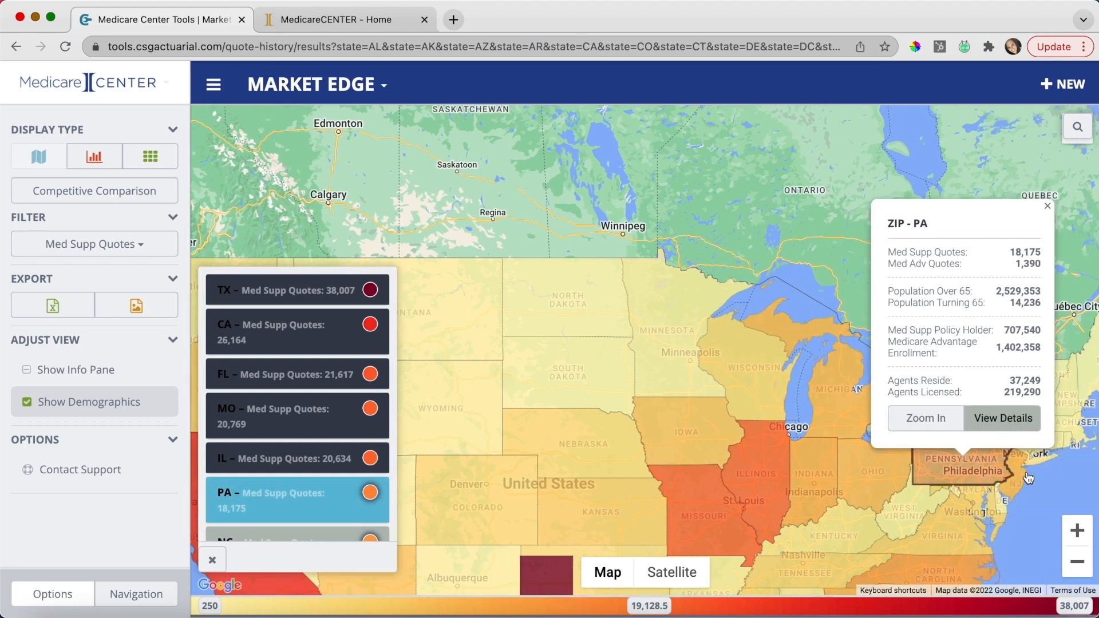
left_click(976, 499)
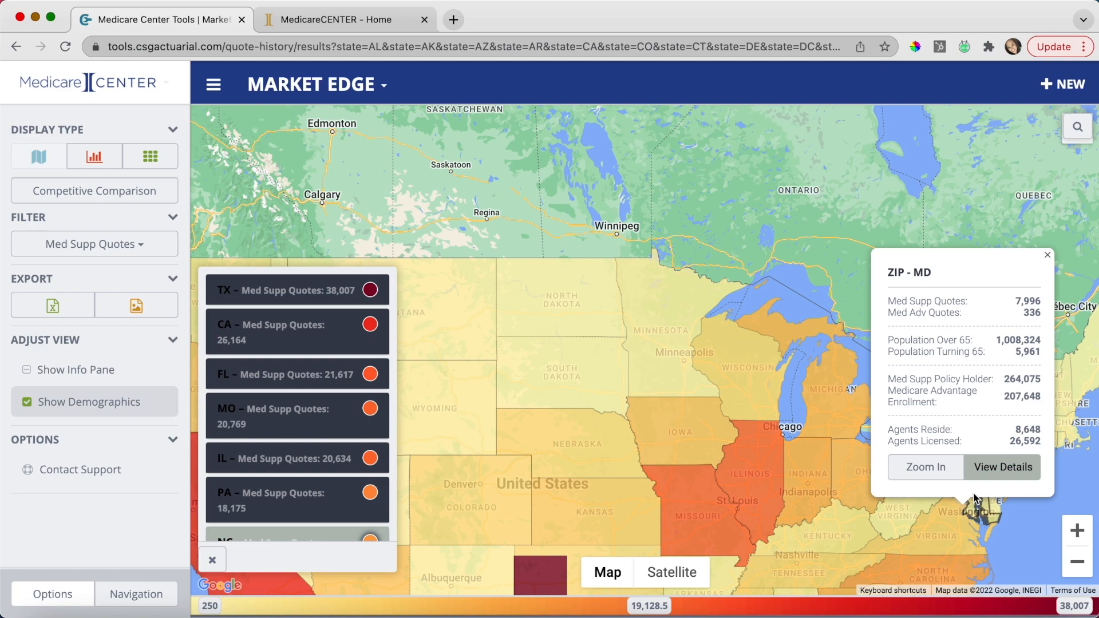
left_click(850, 417)
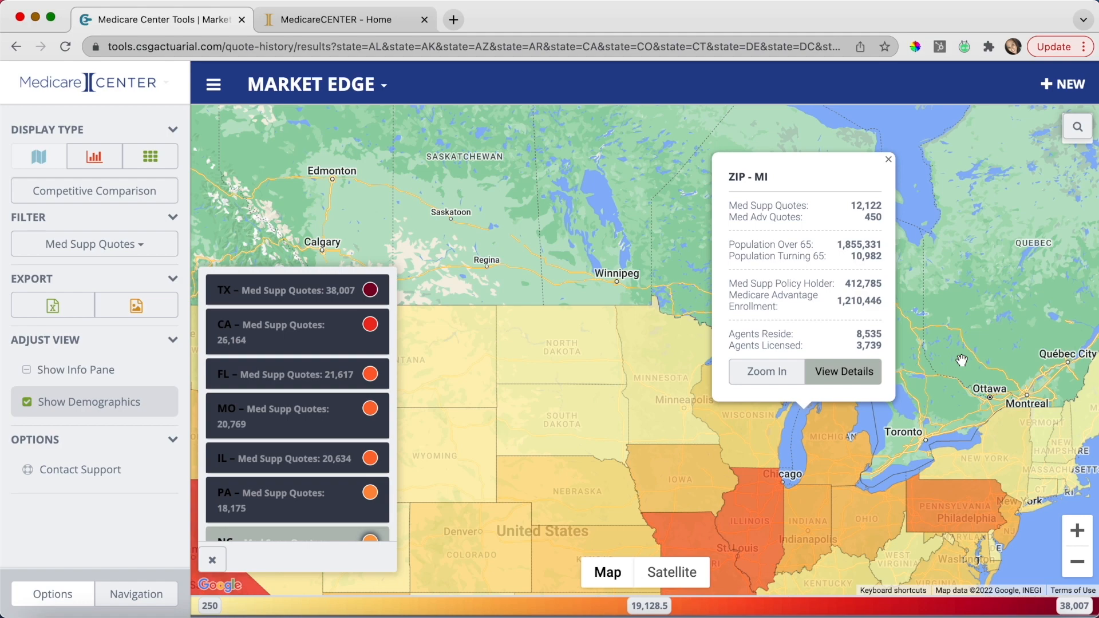
left_click_drag(961, 360, 1019, 175)
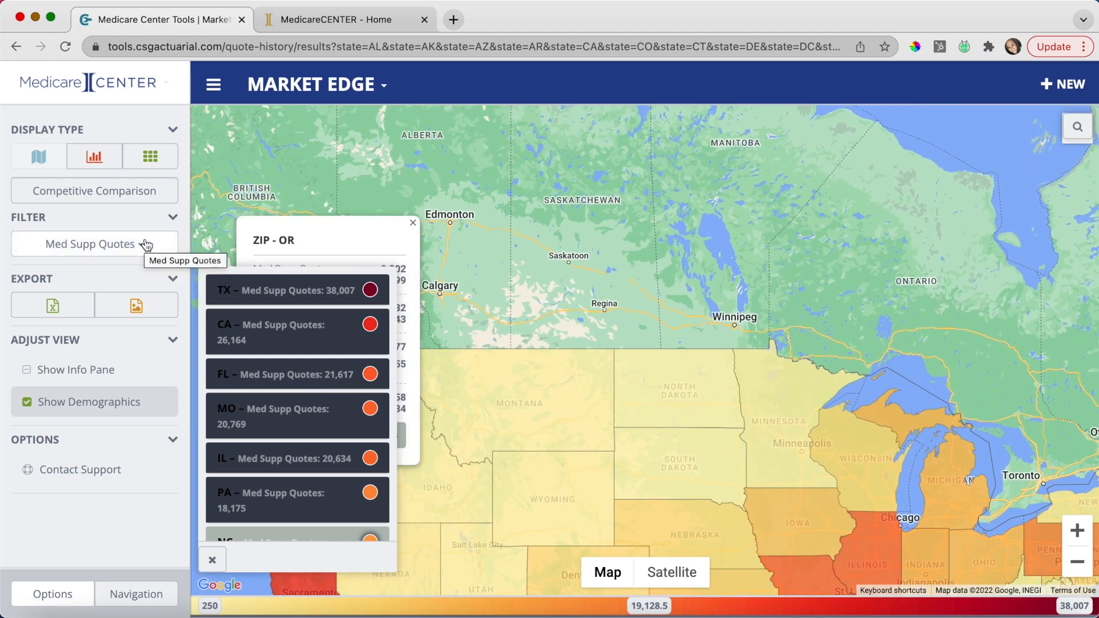
- Look through the demographic filter options and filter the national map by Medicare Advantage Enrollment
left_click(146, 245)
scroll(116, 338, "down", 2)
scroll(117, 336, "down", 1)
scroll(115, 341, "up", 1)
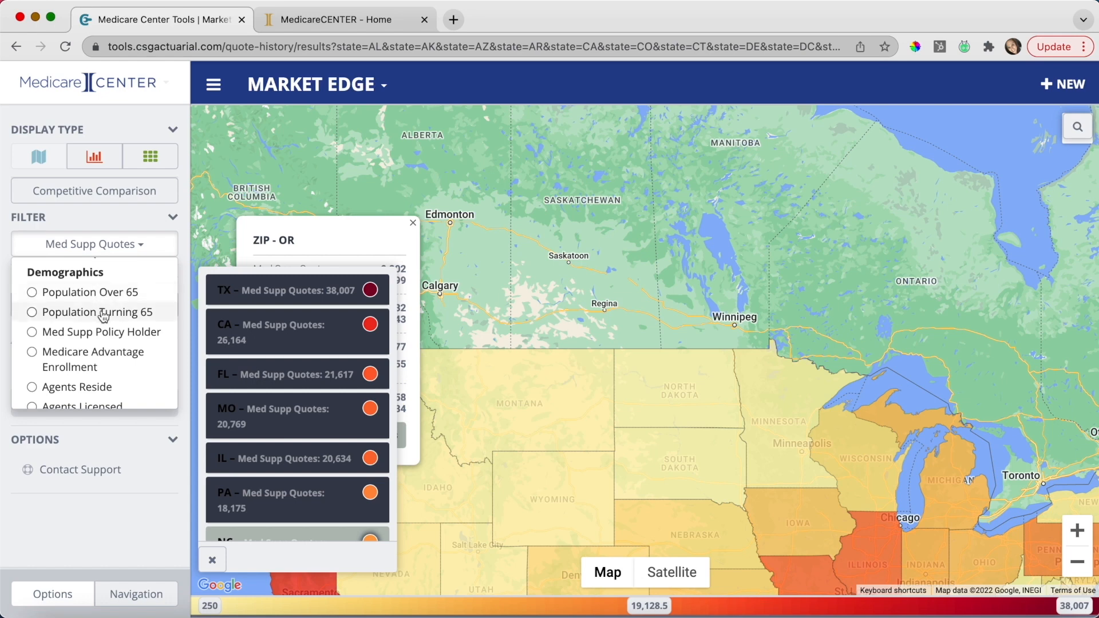
left_click(71, 356)
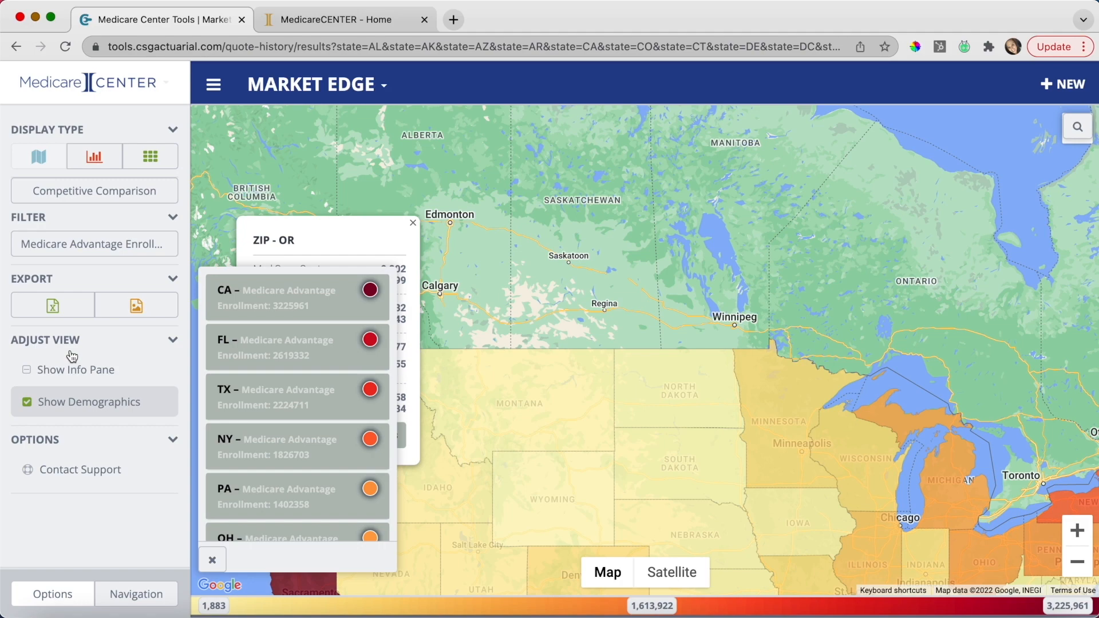
- Inspect the details of the top-ranked Medicare Advantage enrollment states, including Texas and Pennsylvania, and survey the eastern and southern states
left_click_drag(800, 257, 825, 83)
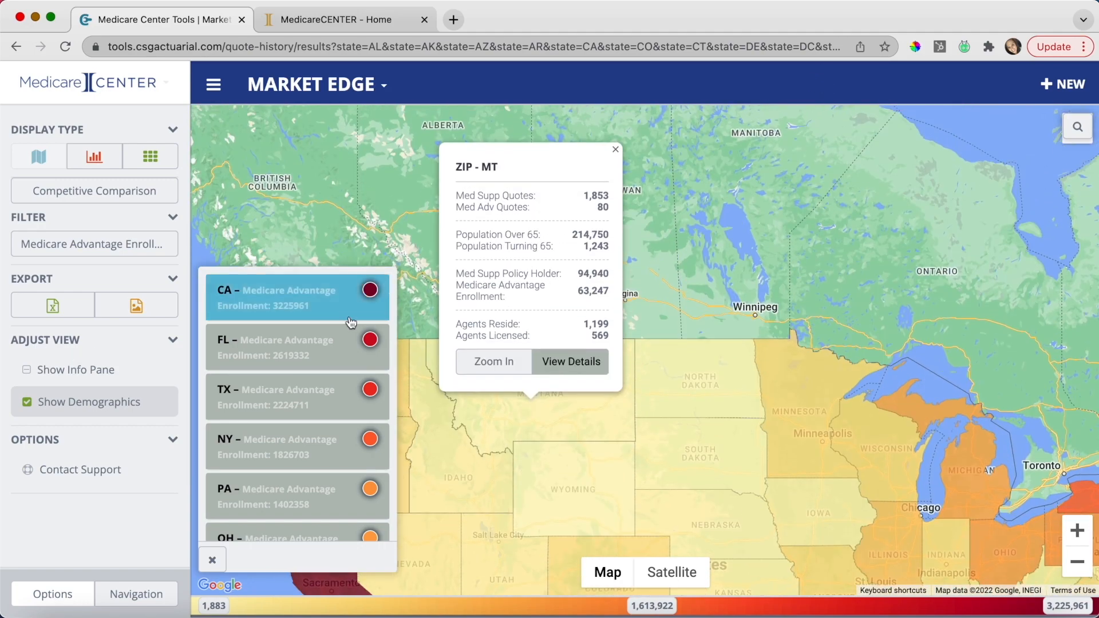
left_click(297, 395)
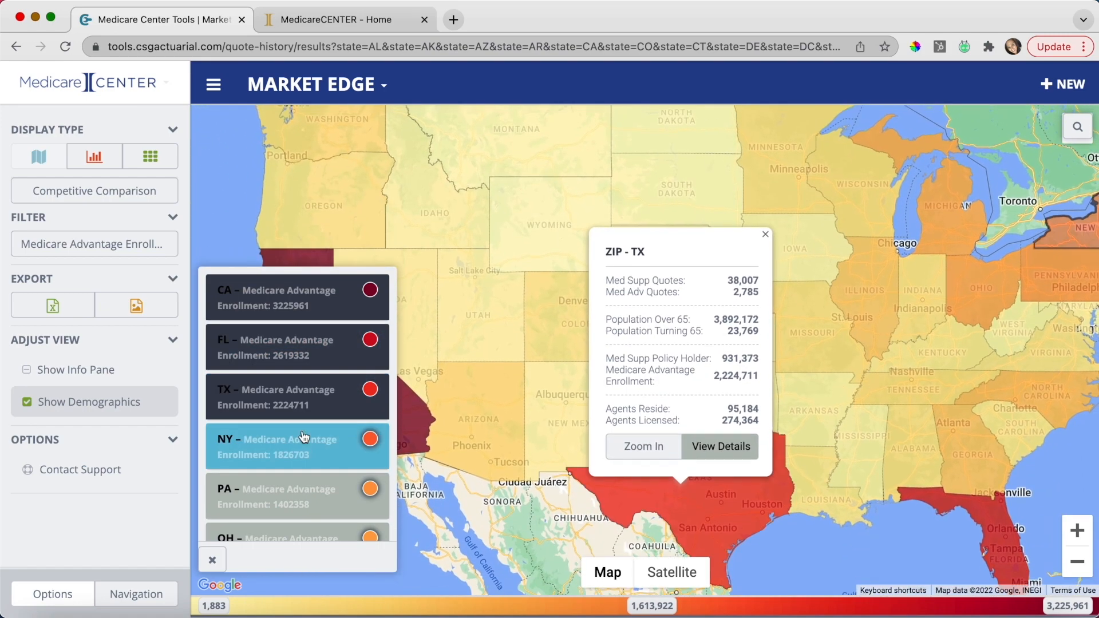
left_click(299, 497)
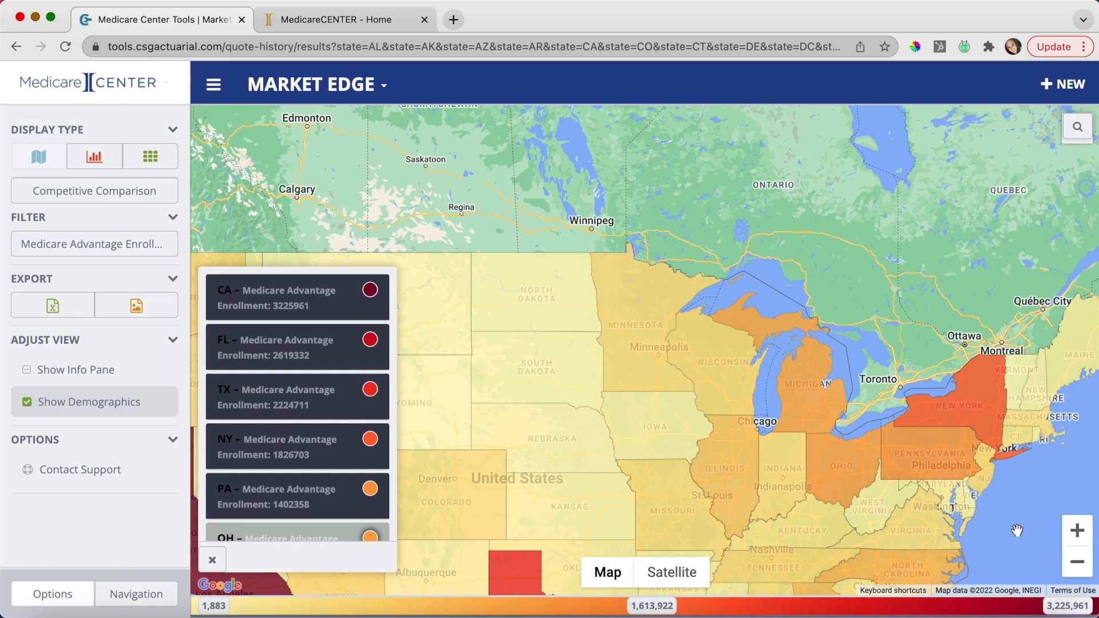
left_click_drag(1016, 530, 1049, 295)
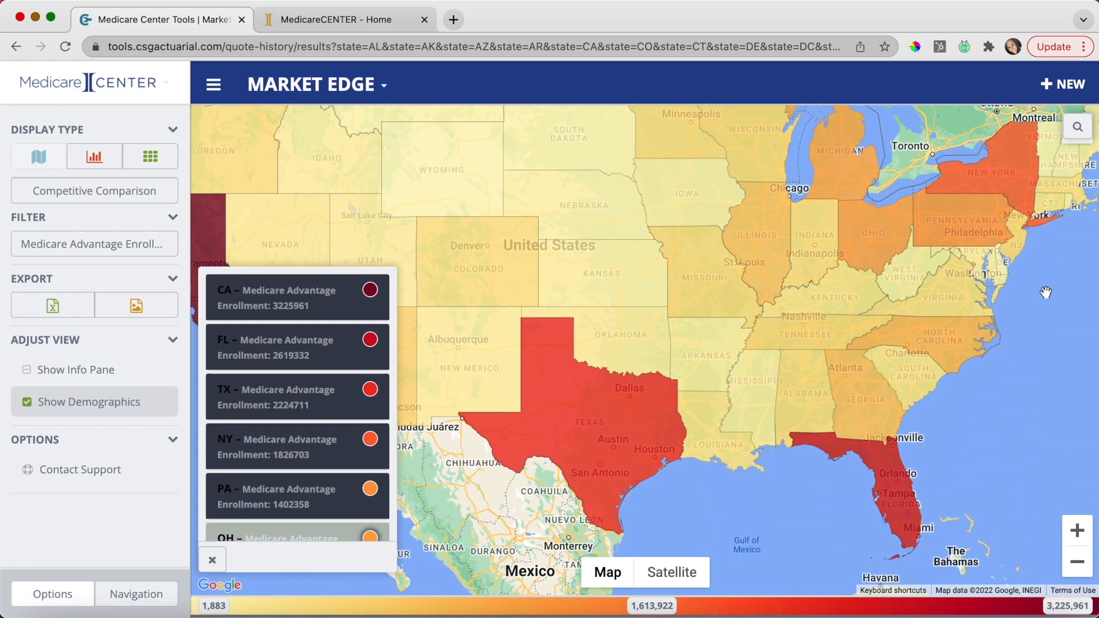
- Zoom the map into West Virginia's ZIP areas and show the details of ZIP 255
left_click(919, 276)
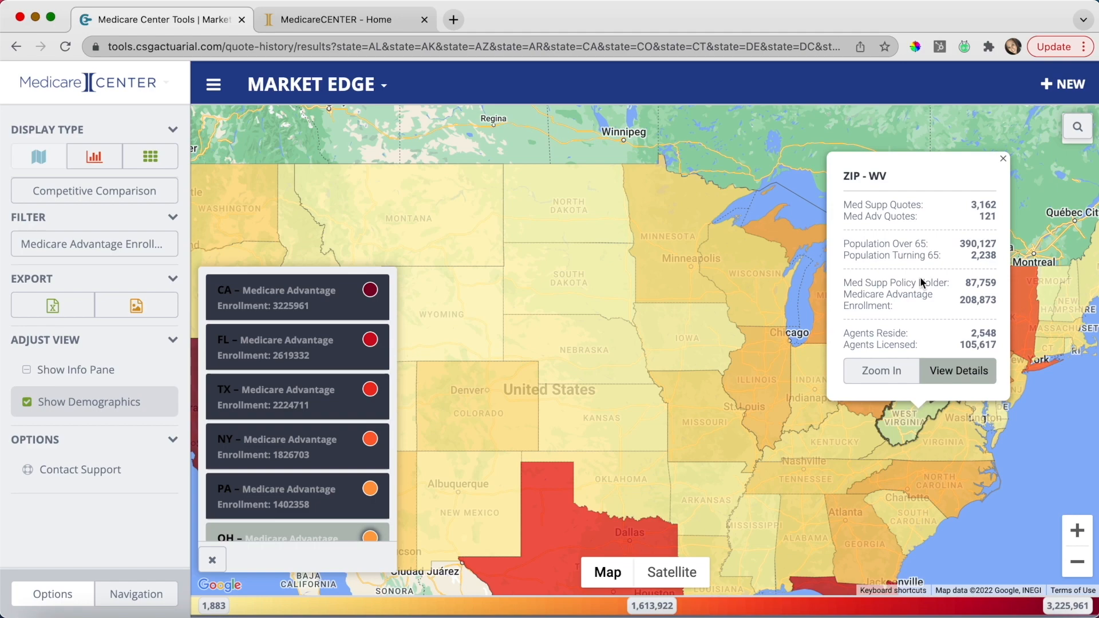
left_click(881, 371)
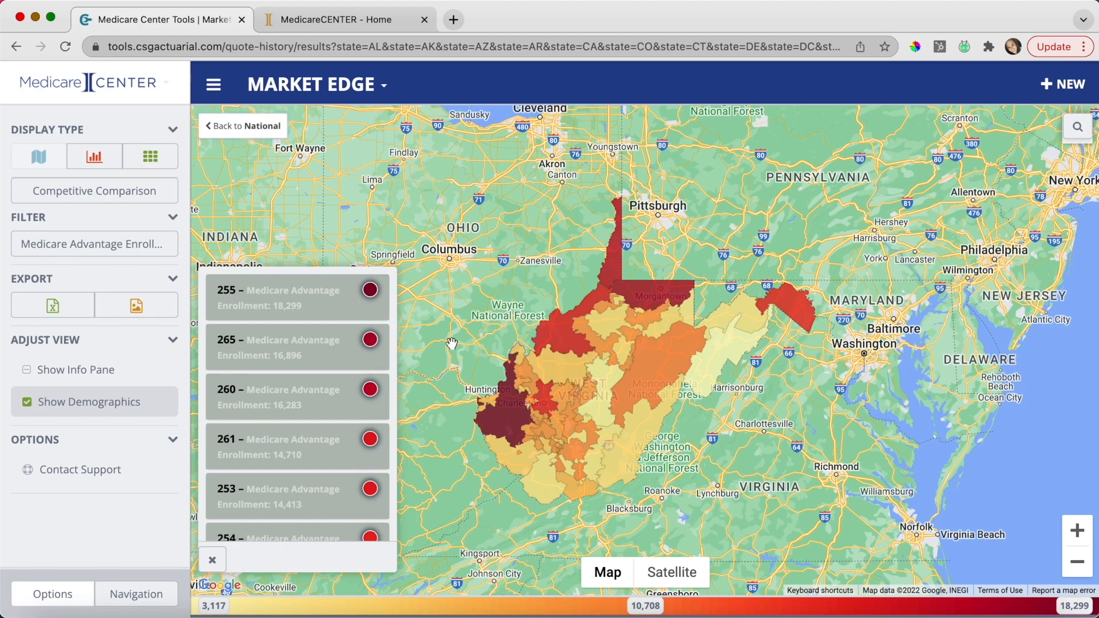
left_click(321, 303)
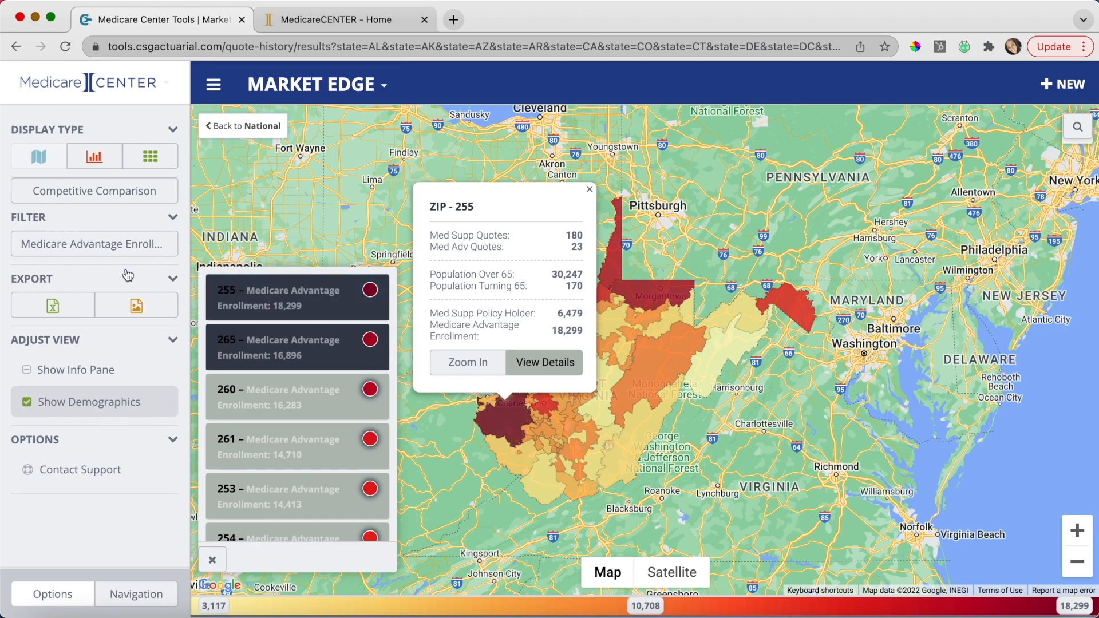
- Filter the West Virginia map by Population Turning 65 and inspect the details of ZIP areas 250 and 258
left_click(107, 252)
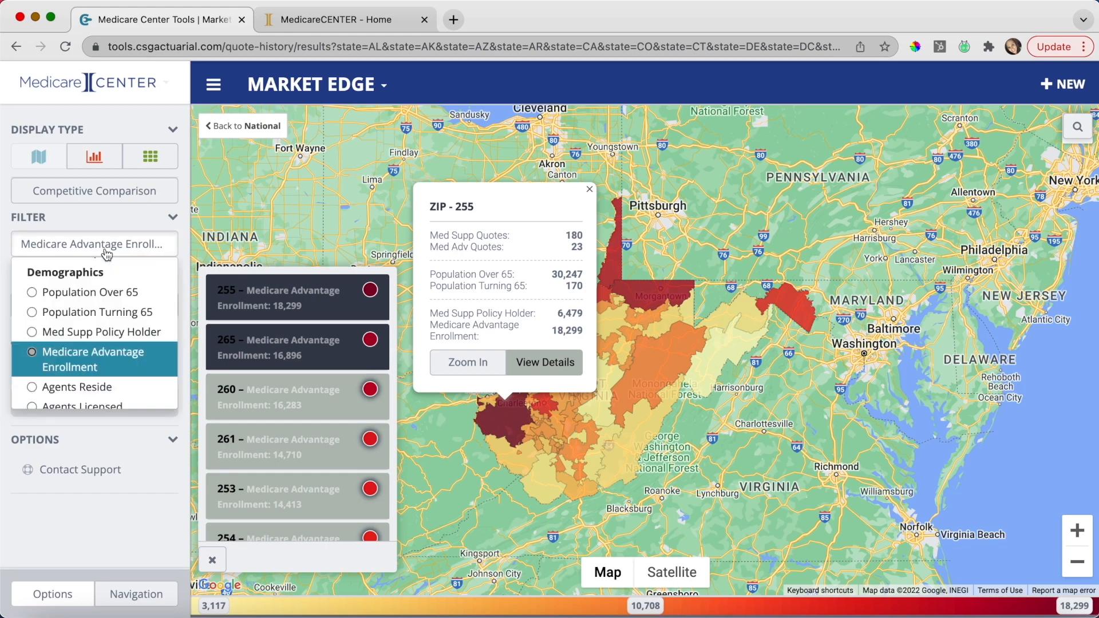
left_click(90, 312)
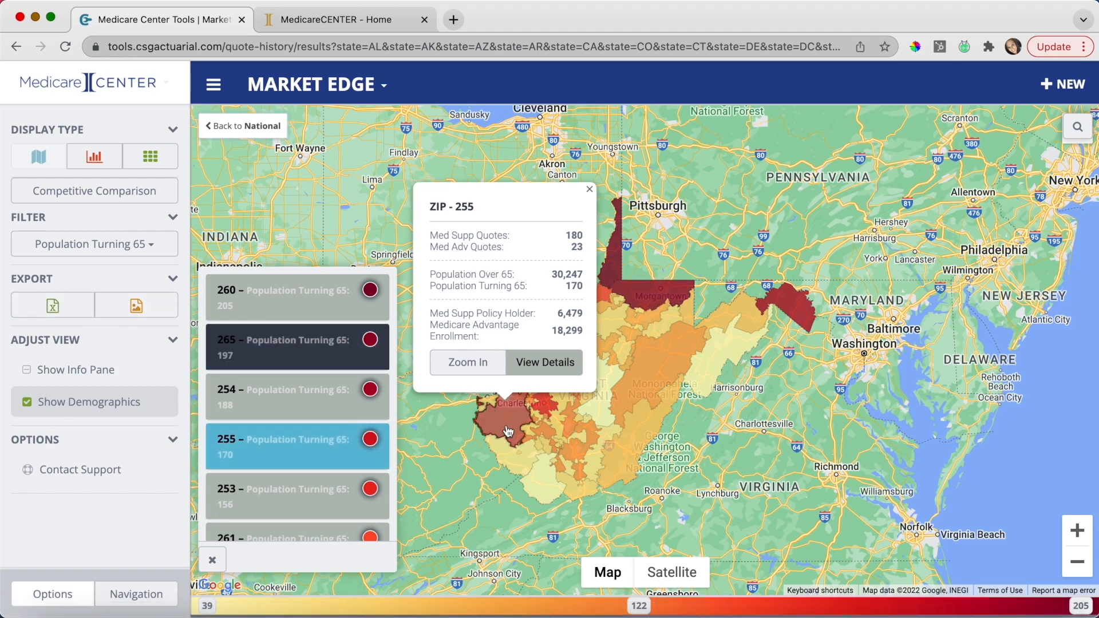
mouse_move(537, 436)
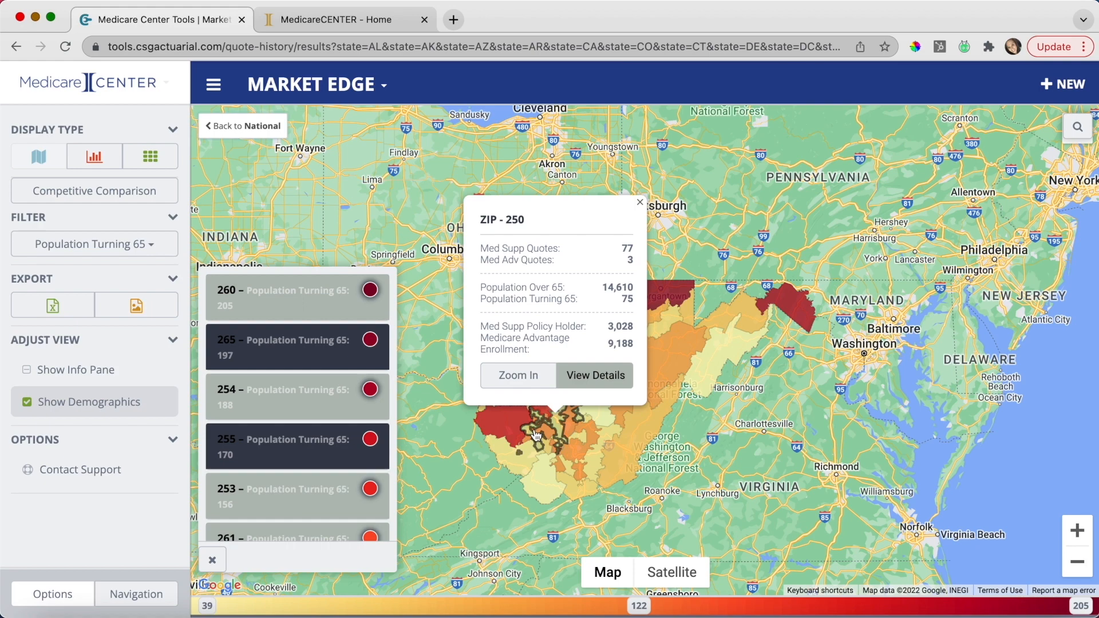
mouse_move(577, 448)
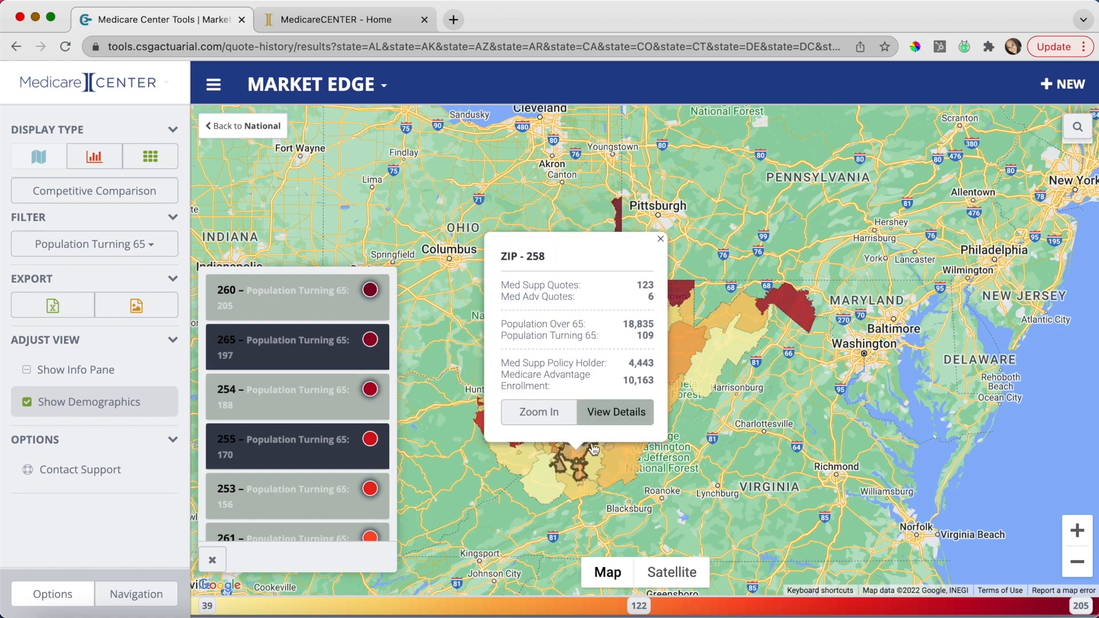
- Inspect the details of West Virginia ZIP areas 249, 248, 262, 253 and 255 on the Population Turning 65 map
mouse_move(613, 459)
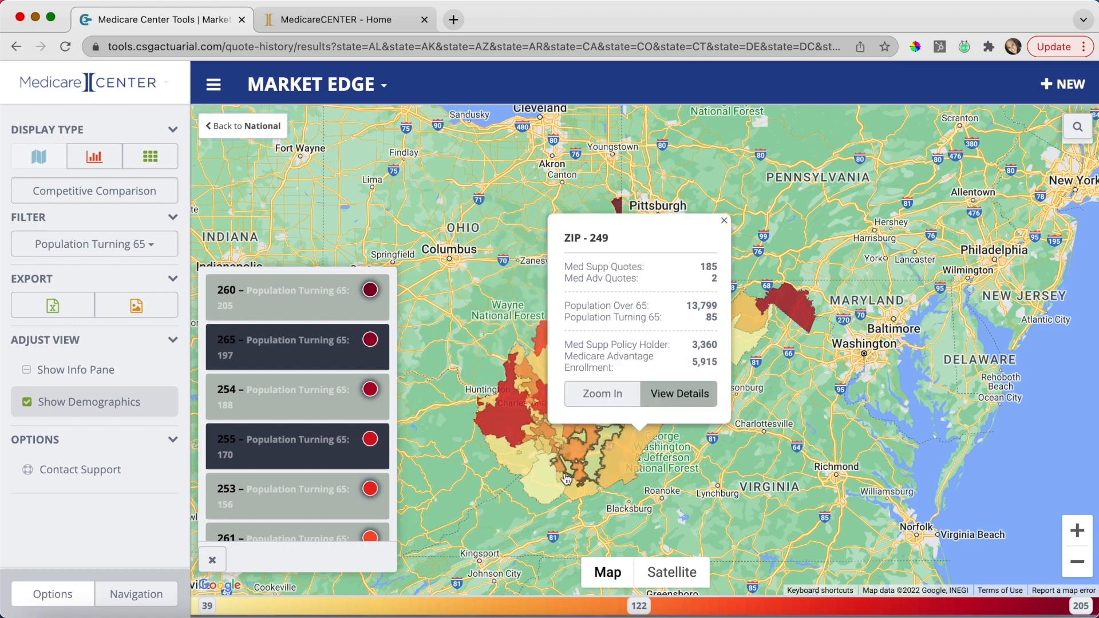
mouse_move(554, 485)
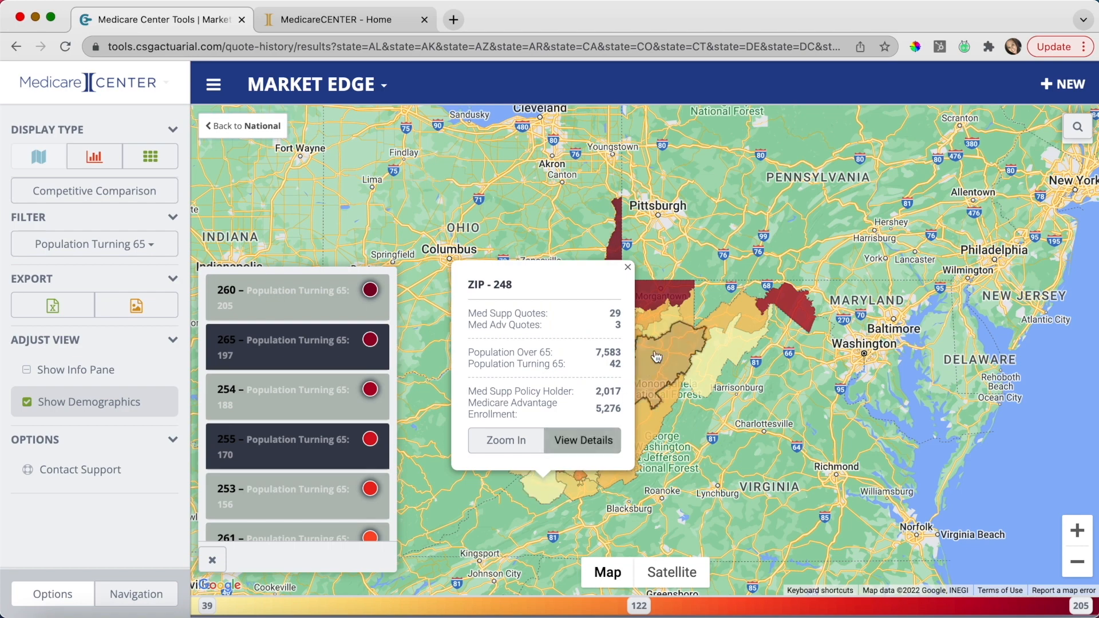
mouse_move(655, 353)
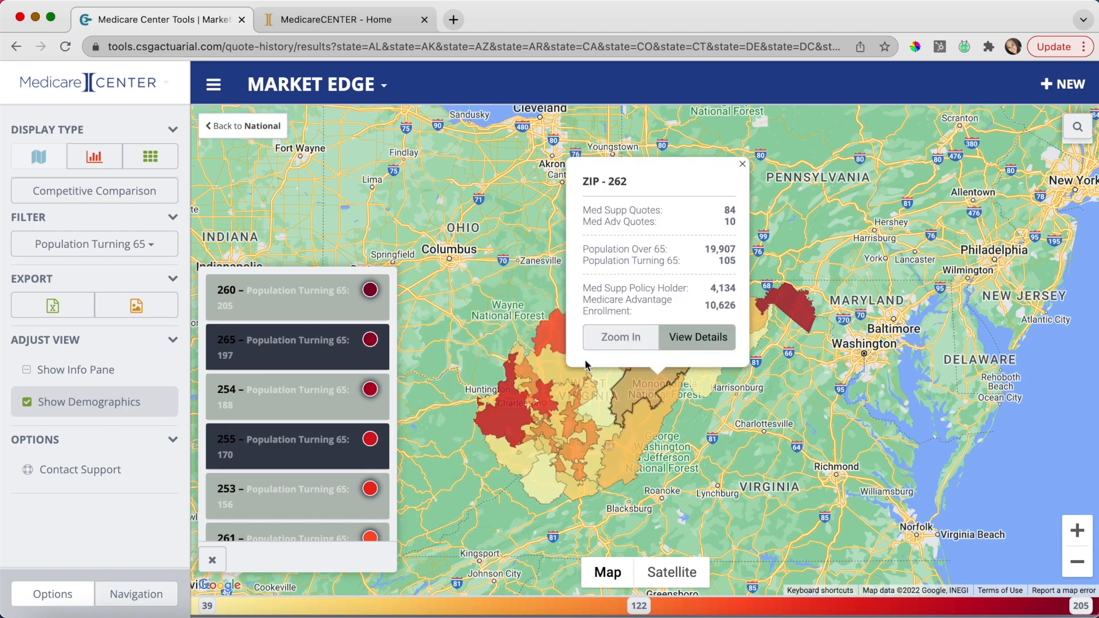
mouse_move(563, 346)
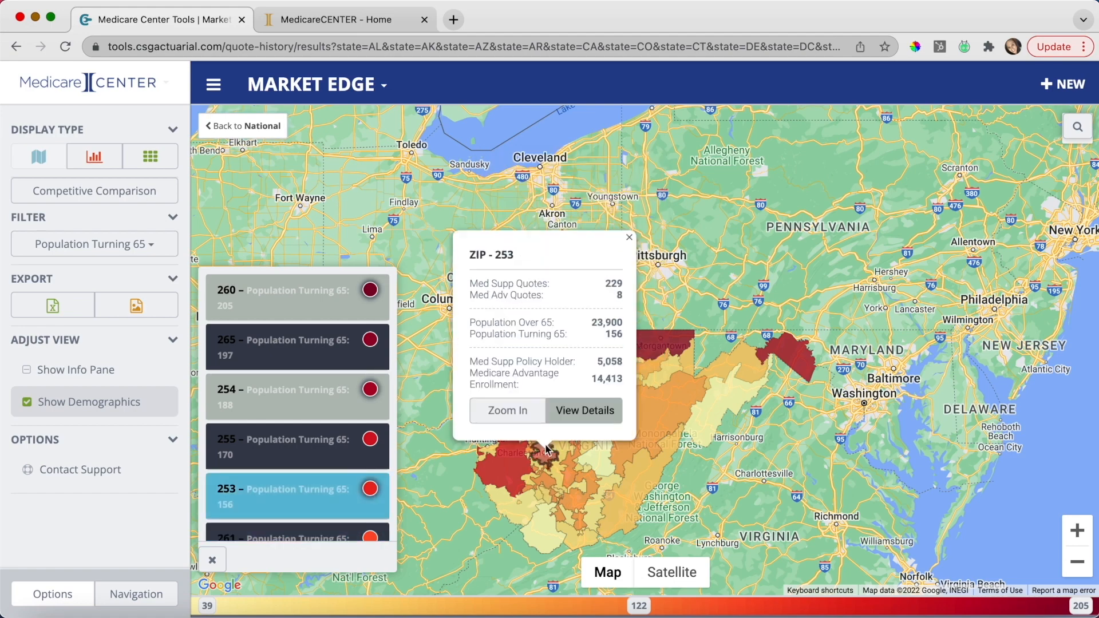
mouse_move(525, 466)
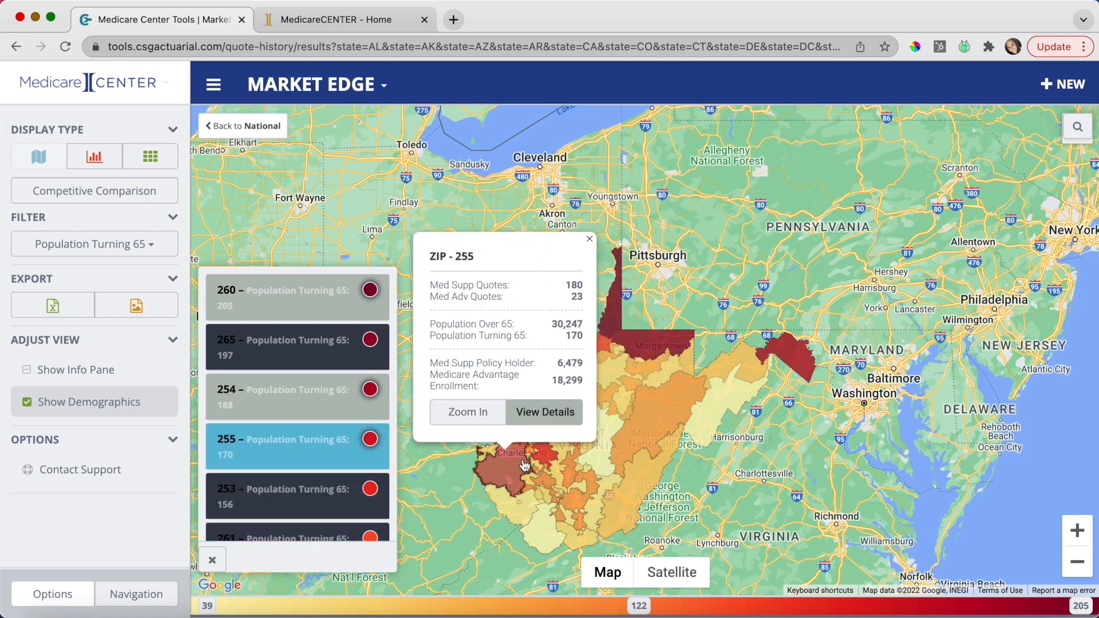
- Zoom into ZIP area 255 and inspect the details of ZIP codes 25526, 25506, 25508, 25517 and 25511
left_click(483, 419)
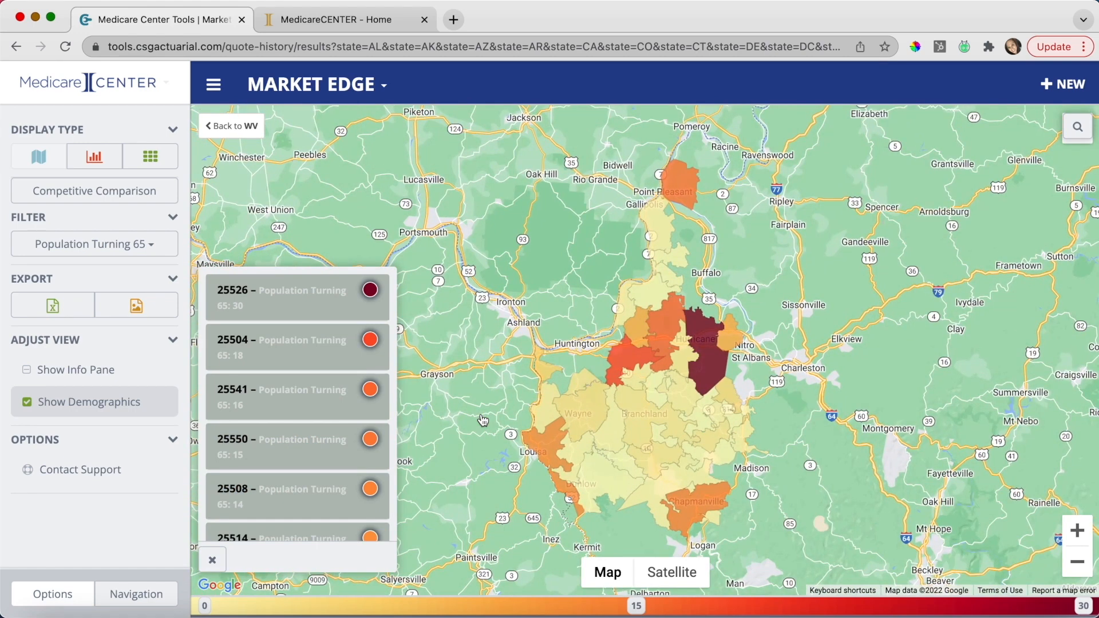
left_click(702, 375)
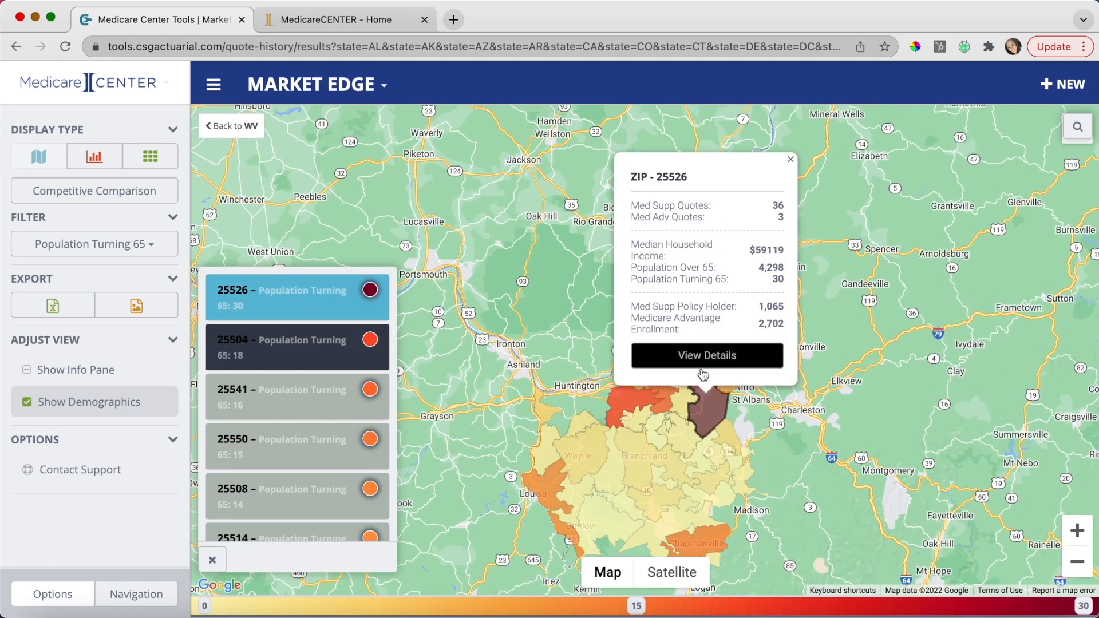
left_click(645, 461)
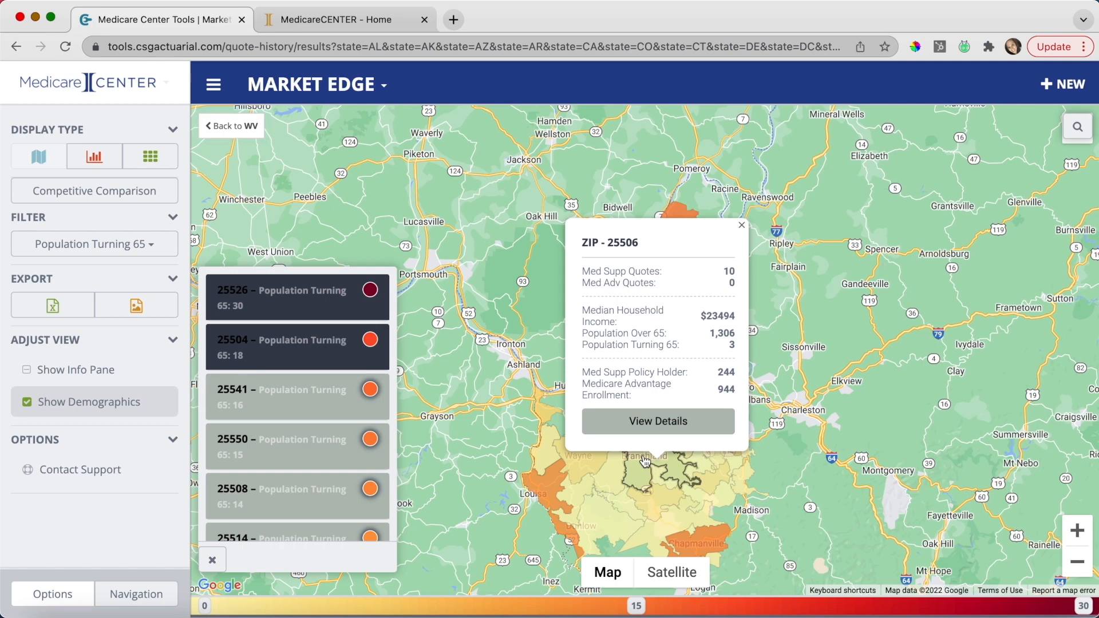
mouse_move(689, 542)
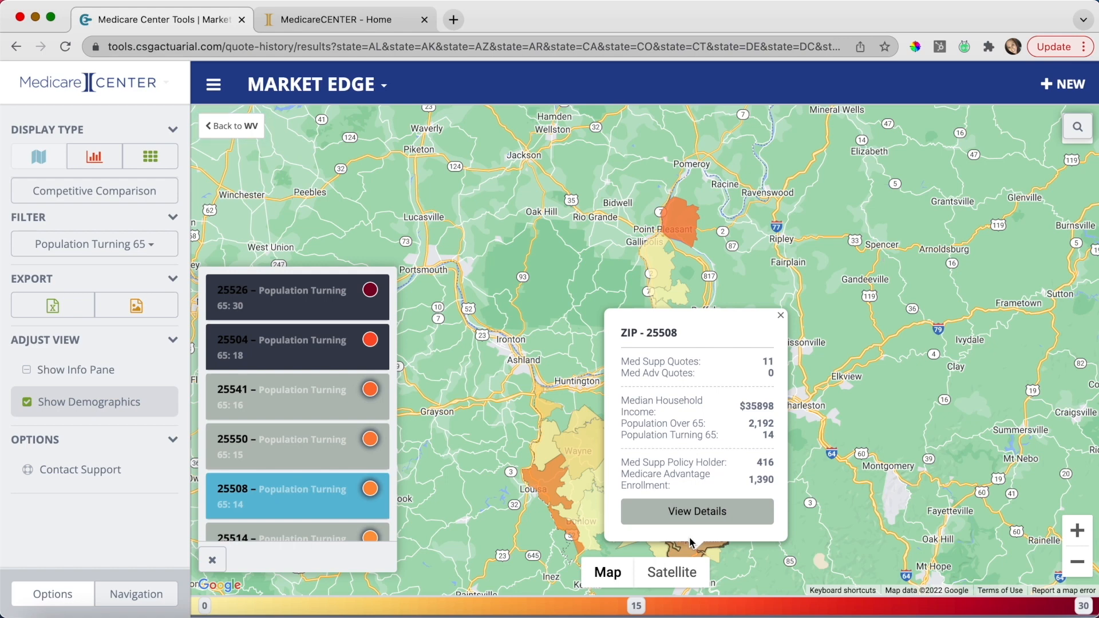
left_click(588, 493)
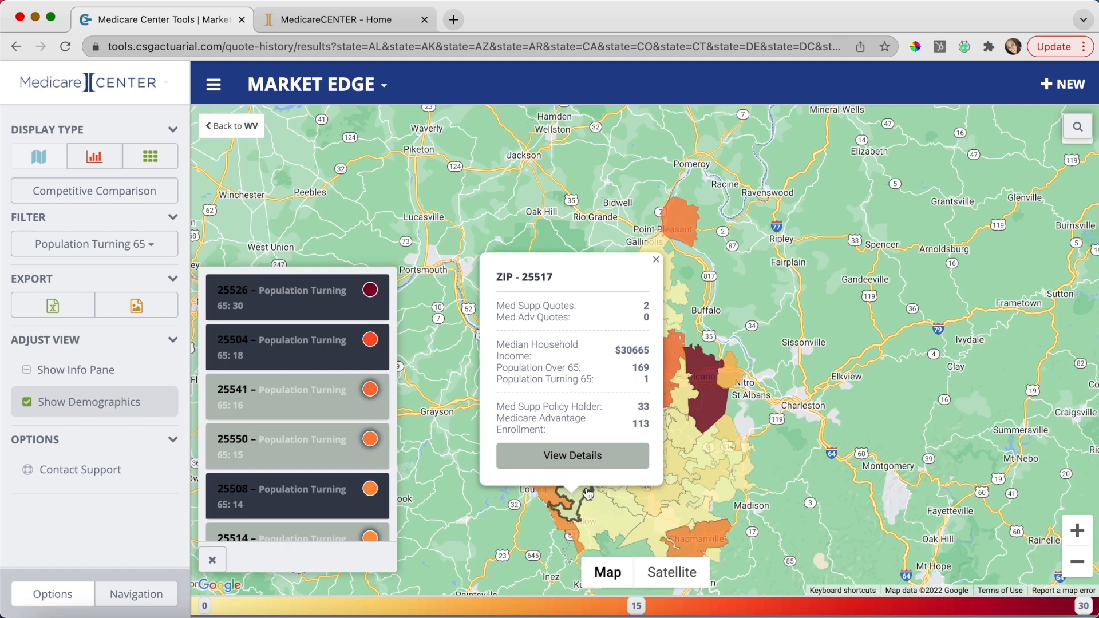
left_click(593, 508)
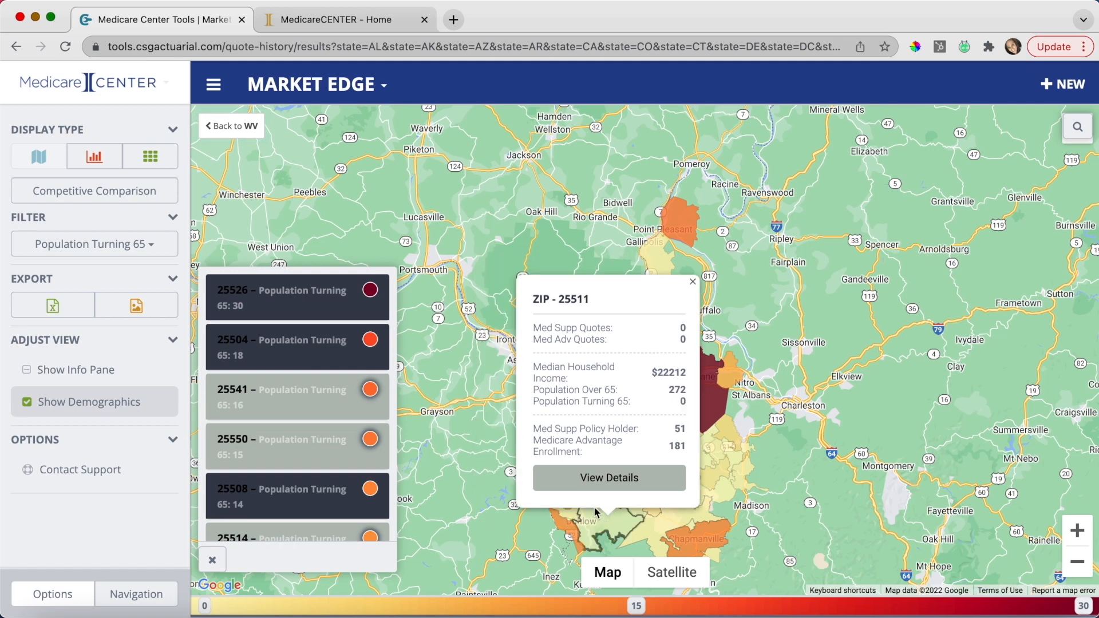
left_click(705, 387)
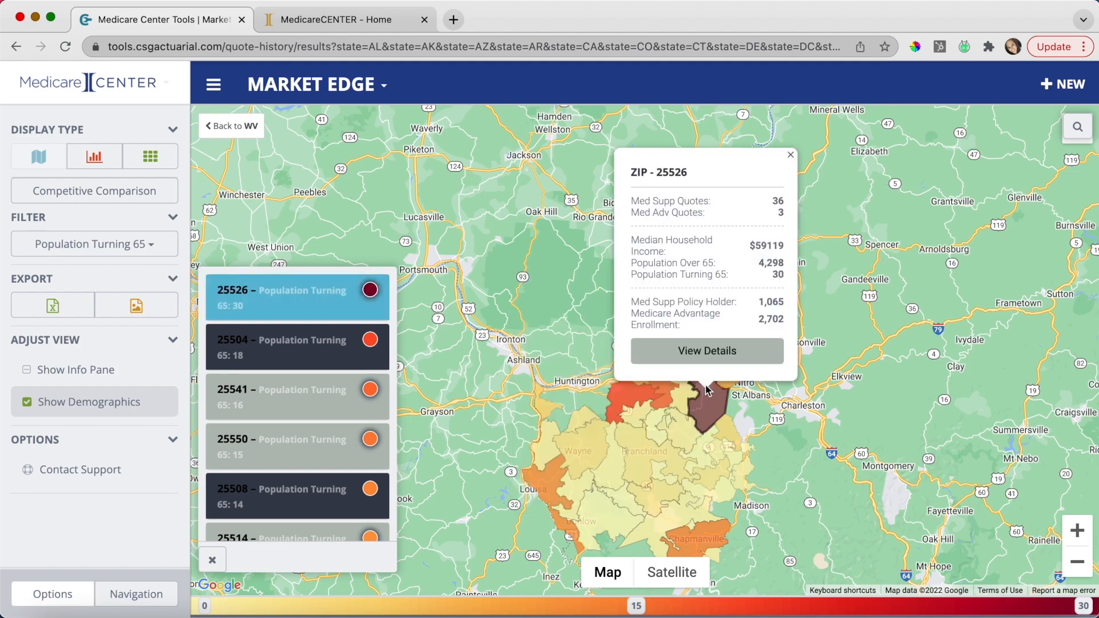
- Return to the national map and inspect the details of West Virginia, Virginia, North Carolina and Kentucky
left_click(239, 126)
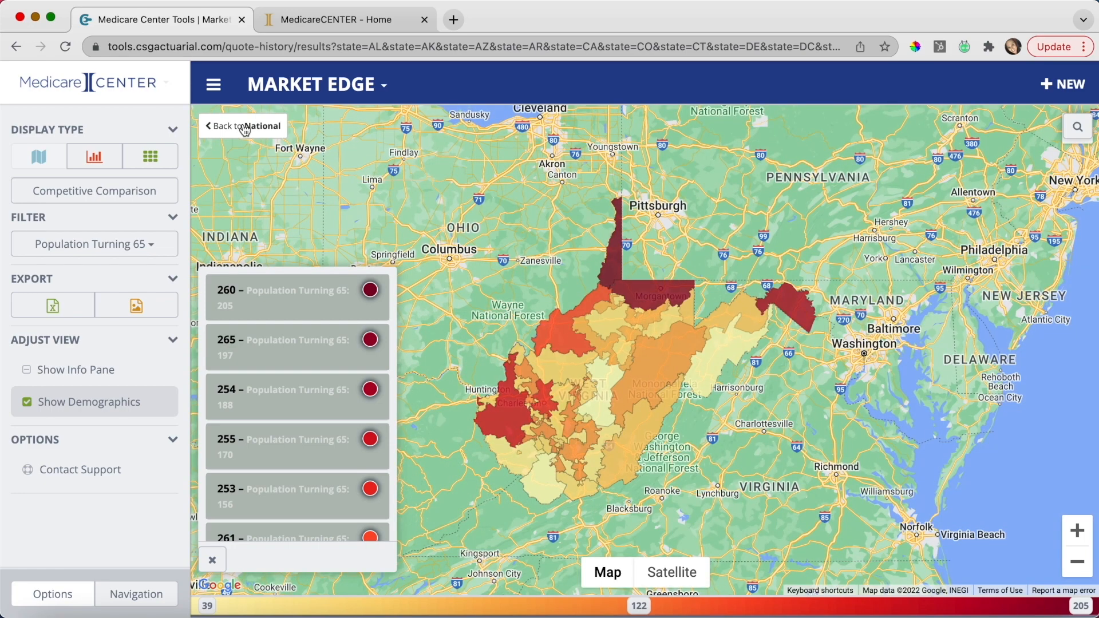
left_click(244, 127)
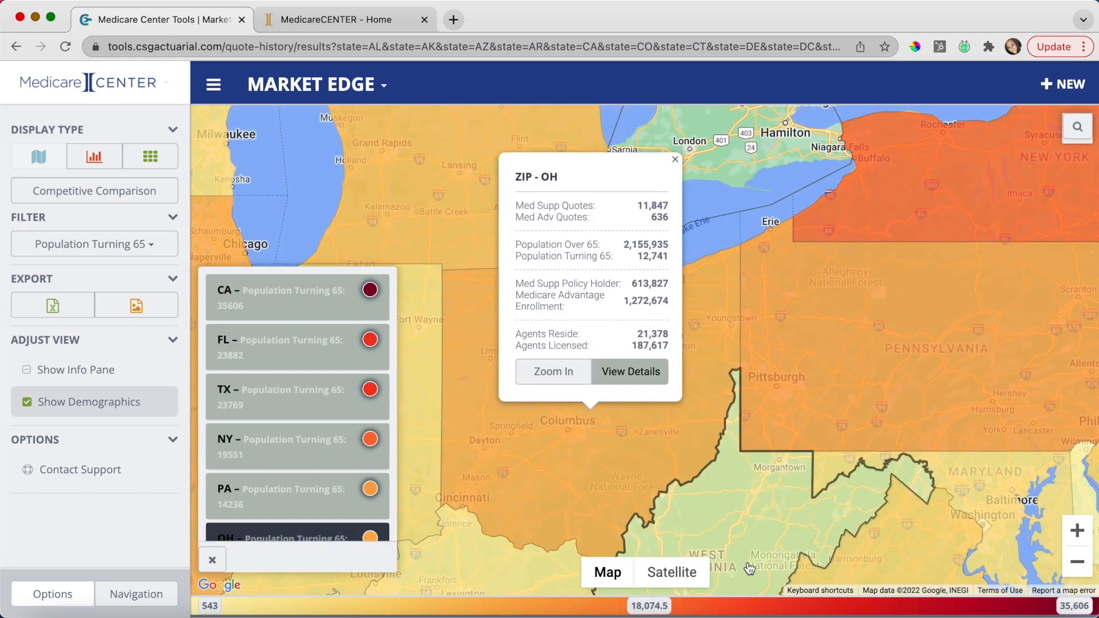
mouse_move(748, 565)
scroll(749, 566, "down", 3)
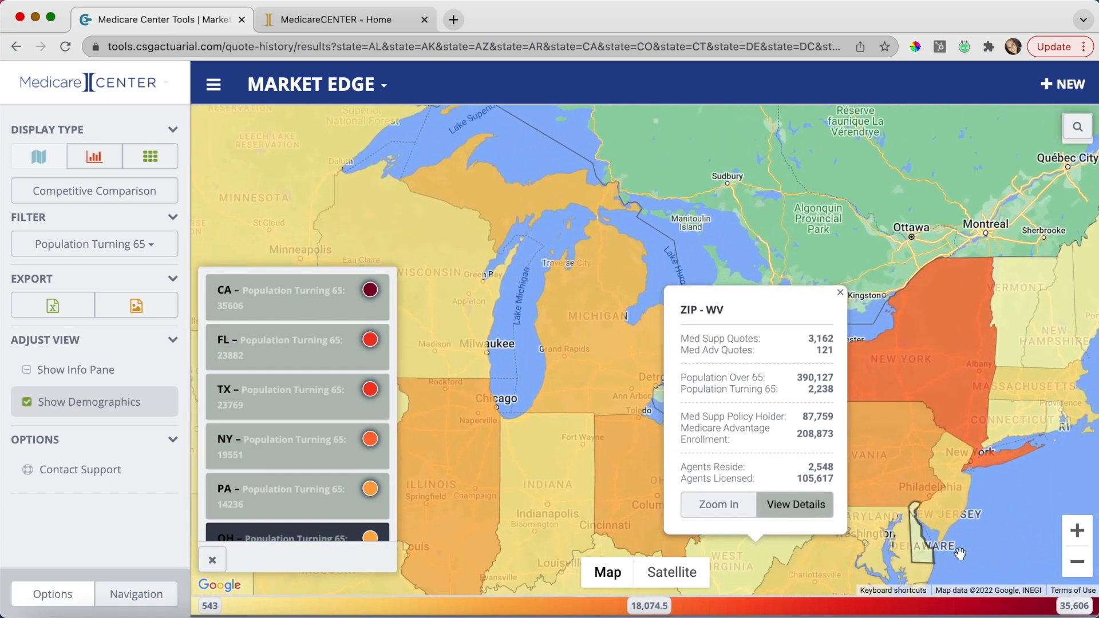
left_click_drag(1012, 548, 989, 359)
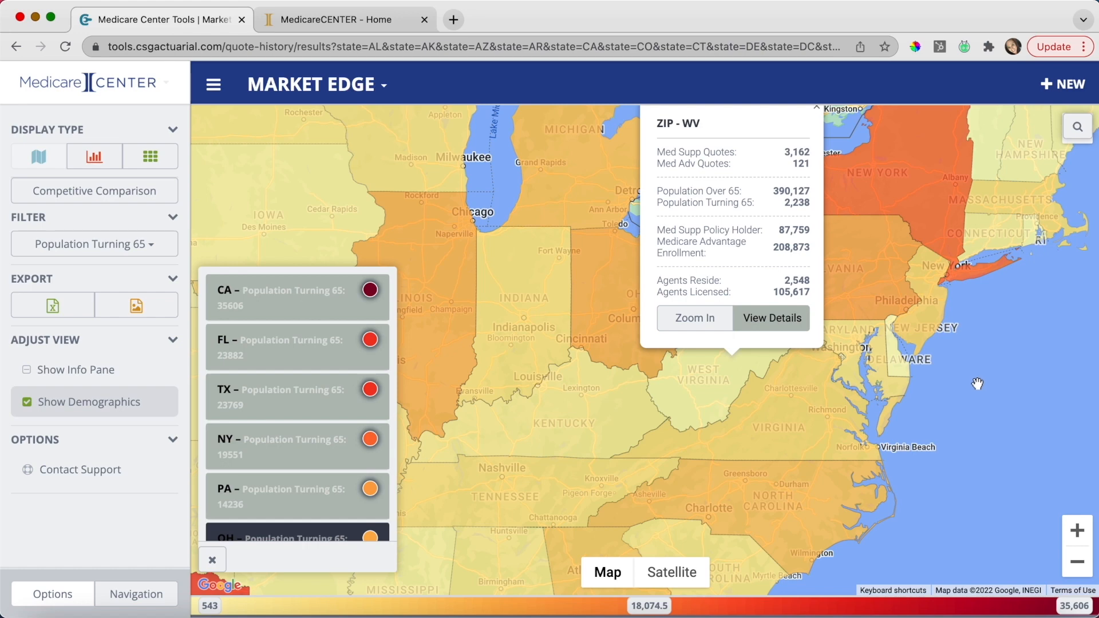
left_click(842, 405)
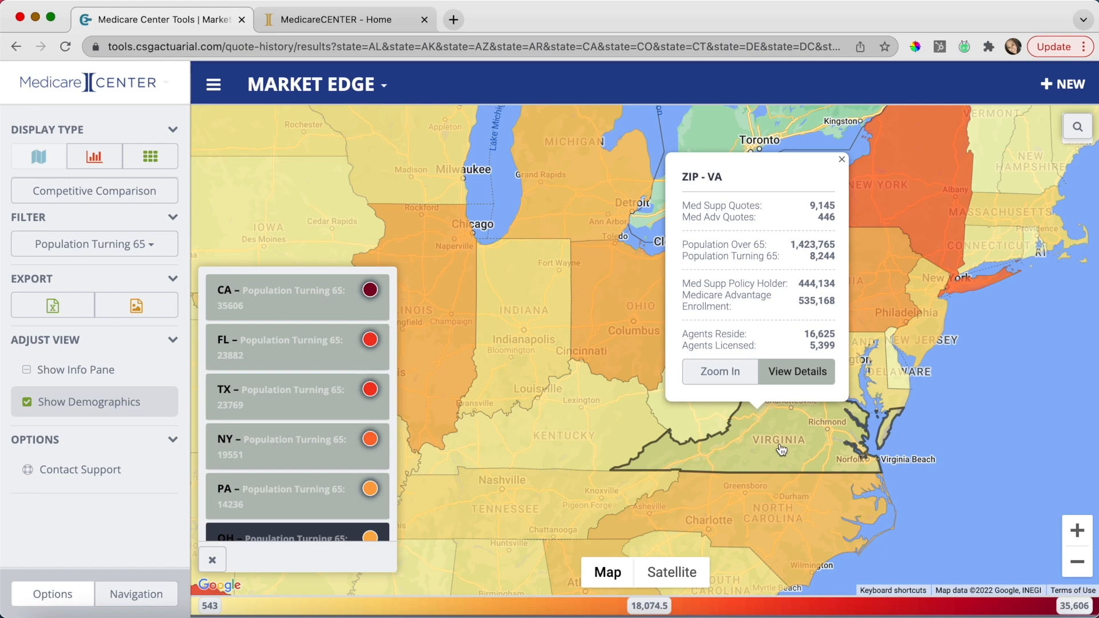
left_click(768, 515)
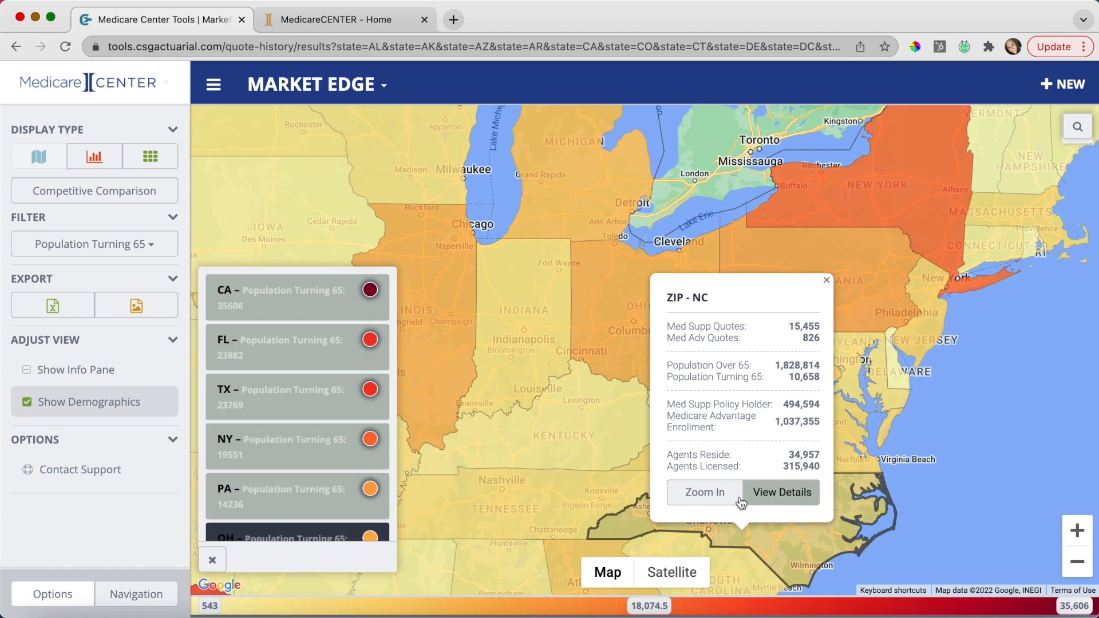
left_click(641, 401)
left_click(703, 516)
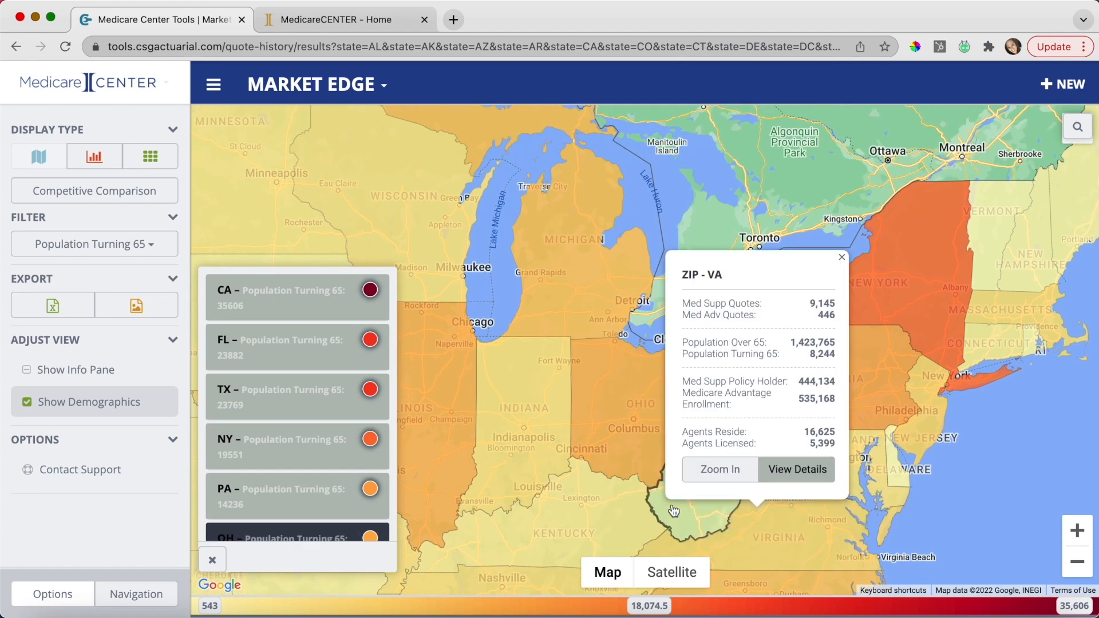
left_click(598, 504)
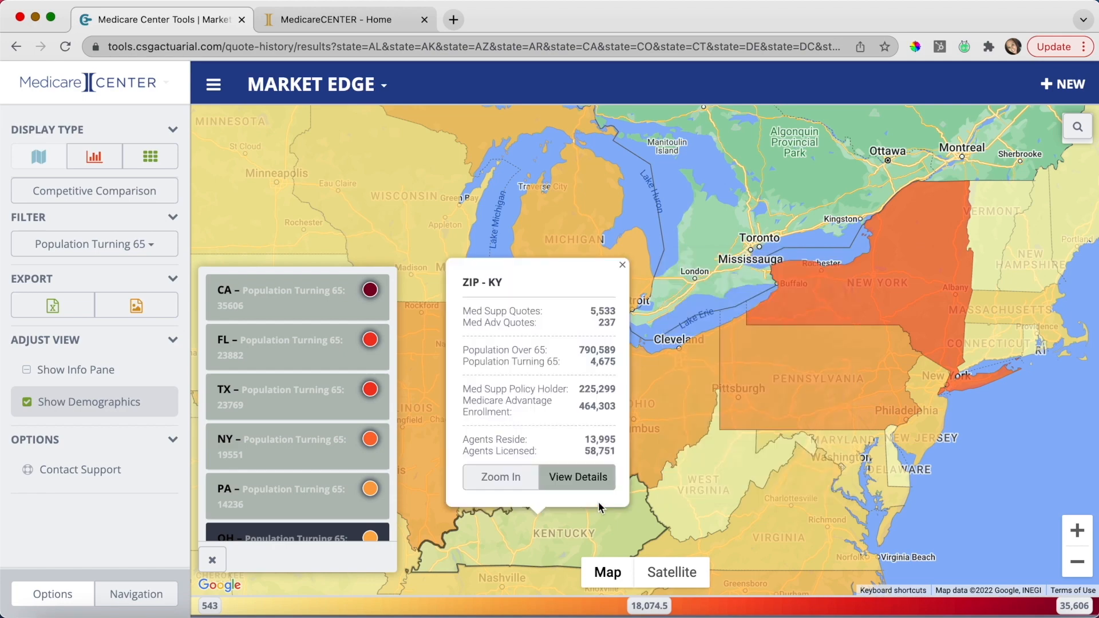
- Zoom into Kentucky and its ZIP area 421, and show the details of ZIP 42164
left_click(521, 478)
left_click(605, 444)
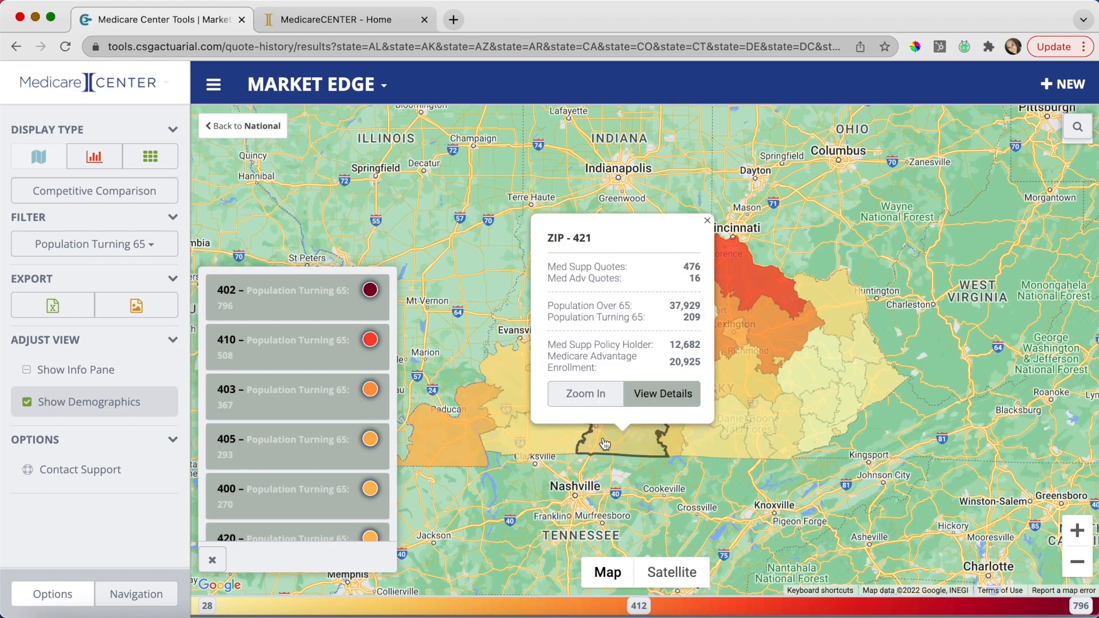
left_click(584, 393)
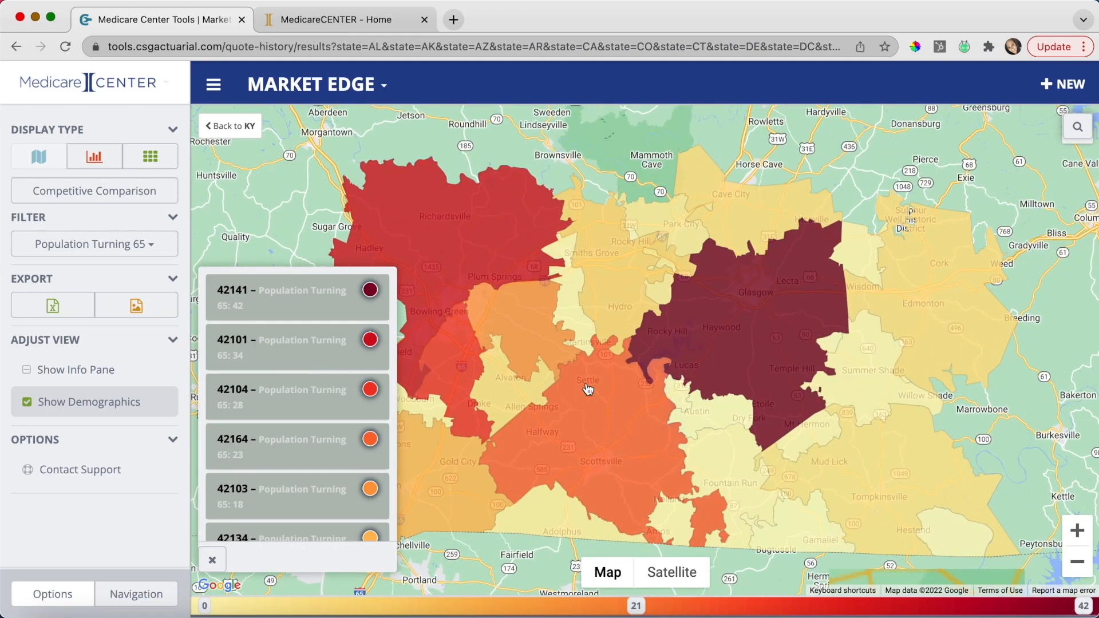
left_click(602, 436)
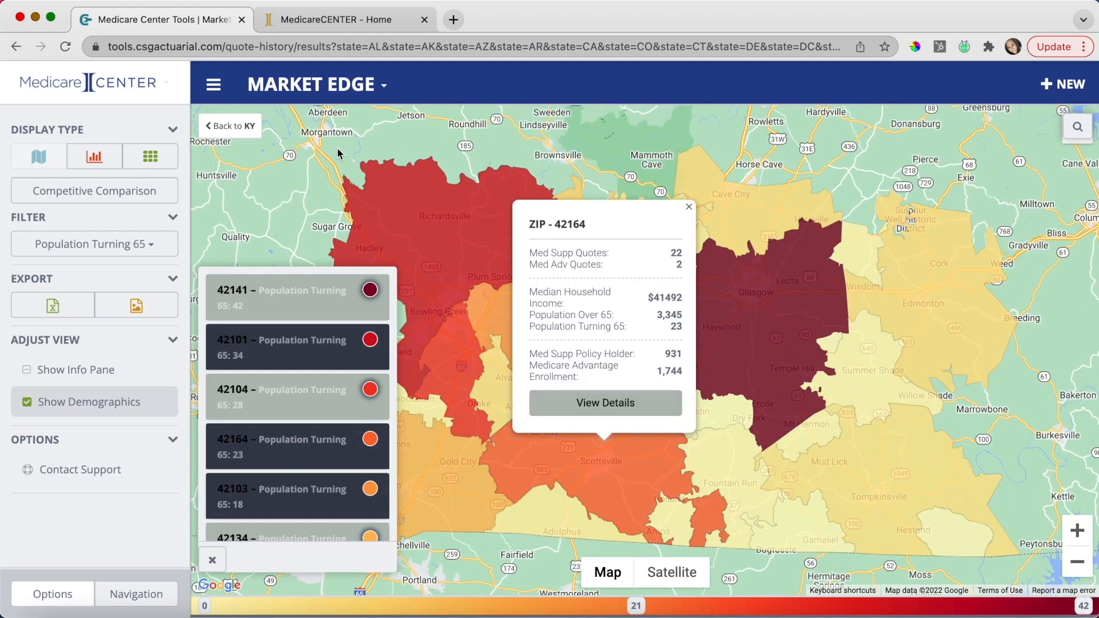
- Return to the national map and survey the states from California to the east, showing the details of Illinois, Nevada and Colorado
left_click(235, 129)
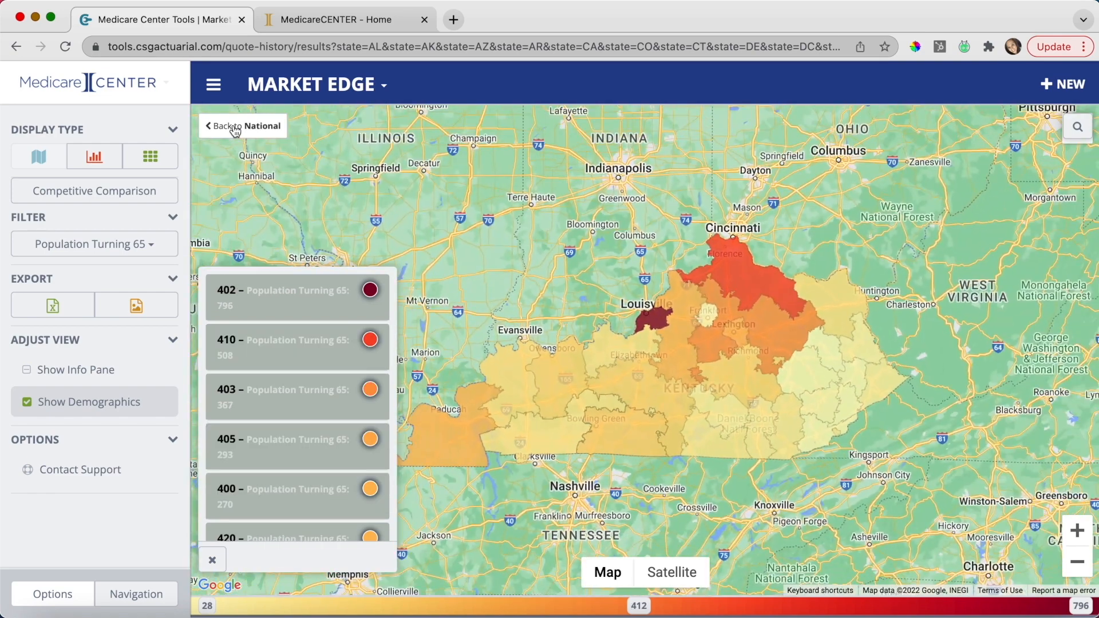
left_click(234, 128)
left_click(234, 125)
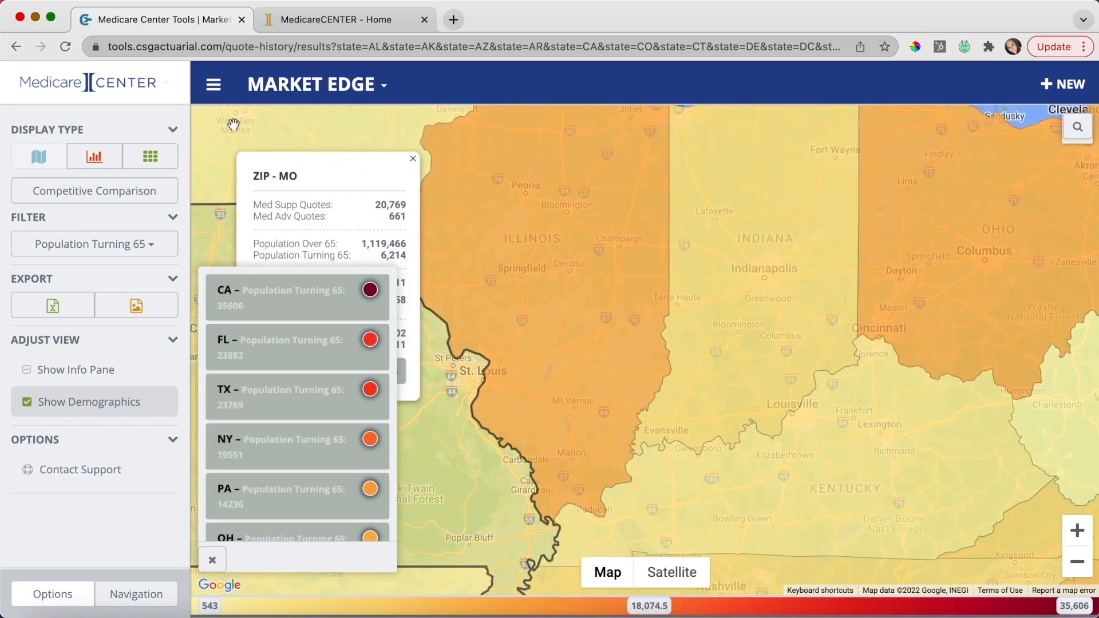
left_click(534, 253)
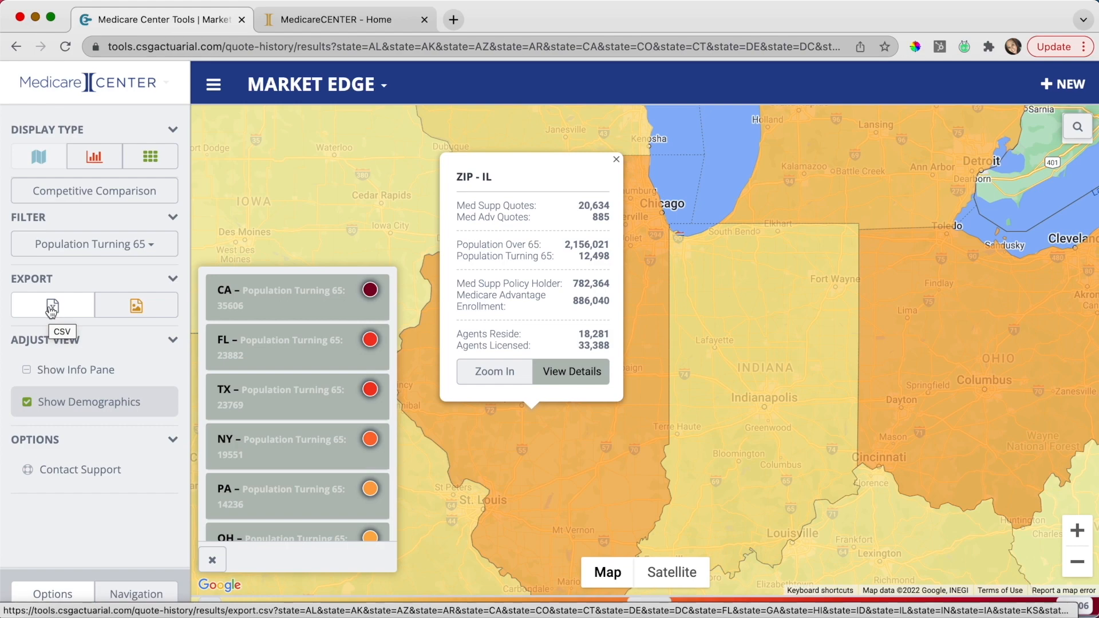
left_click(289, 304)
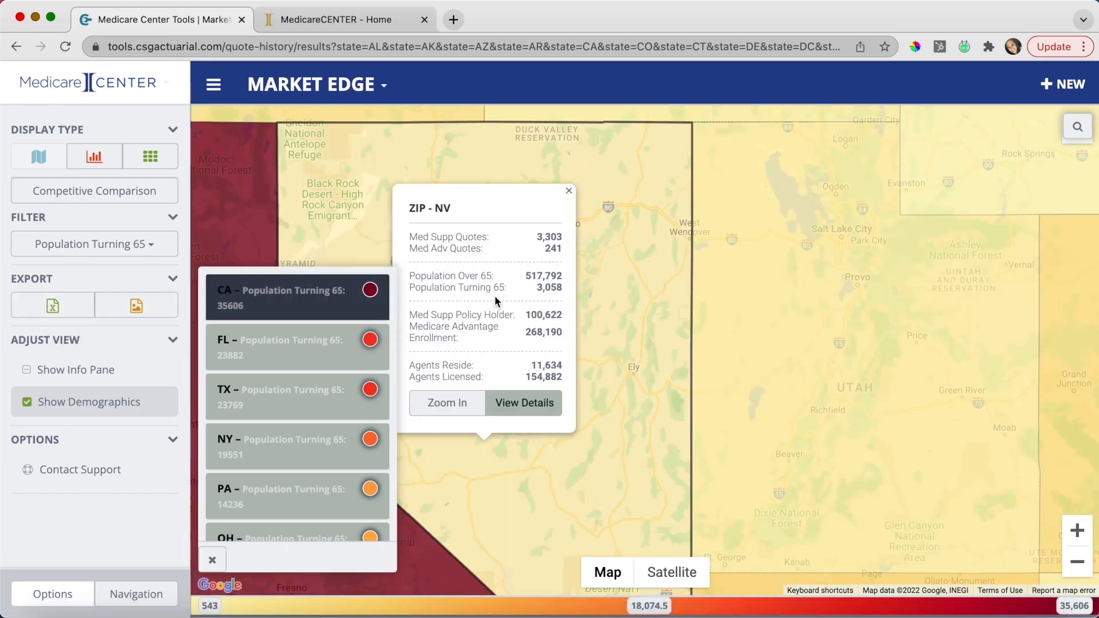
left_click(1078, 563)
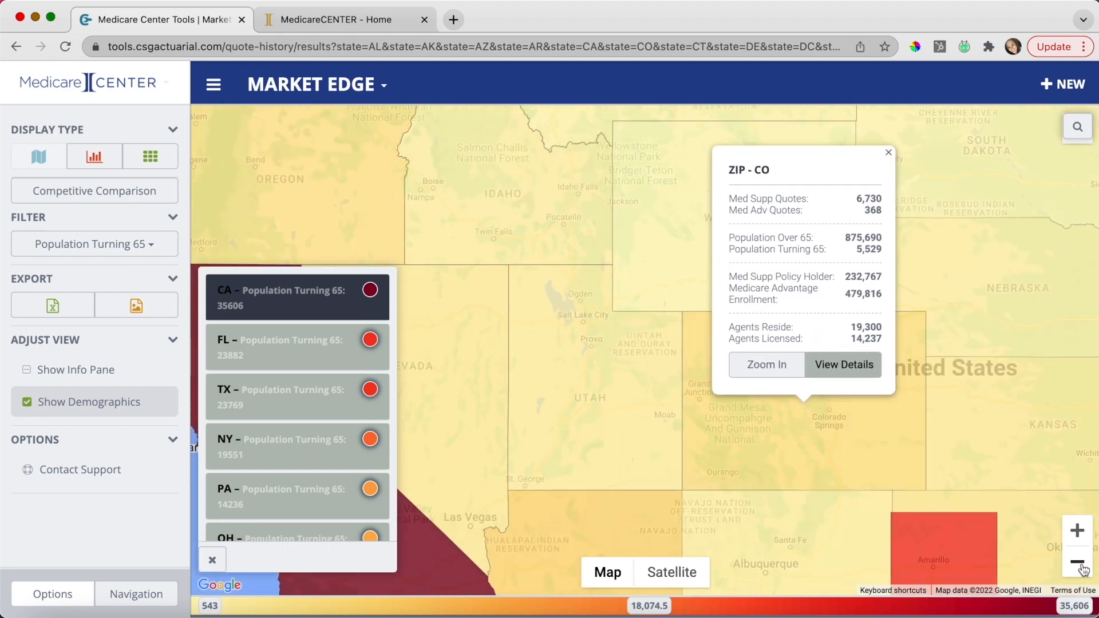
left_click(1078, 563)
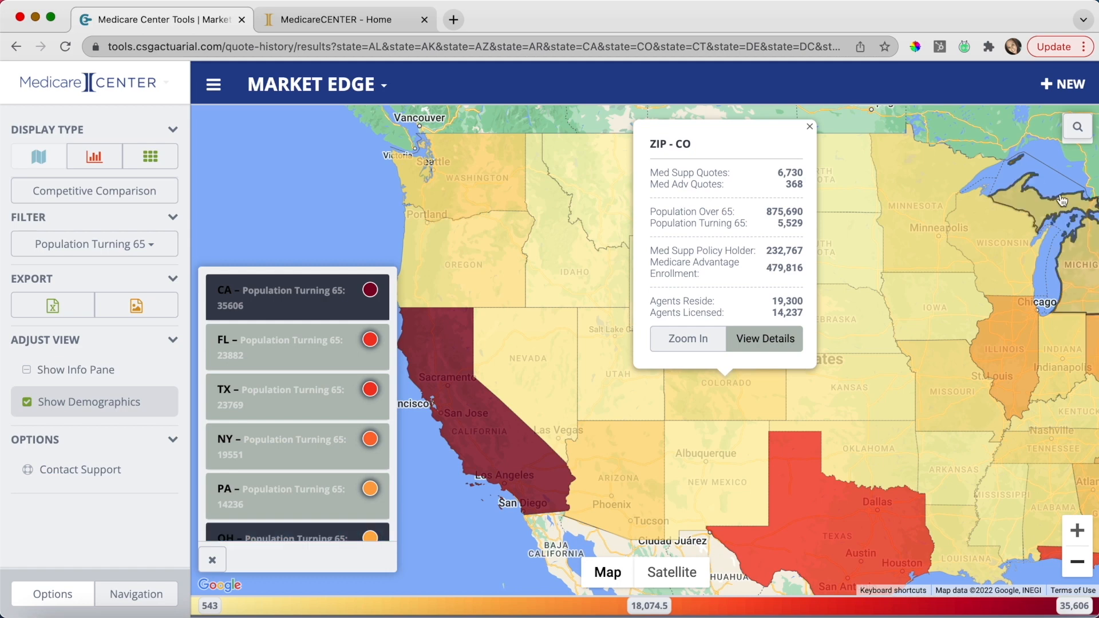
left_click_drag(1048, 163, 818, 143)
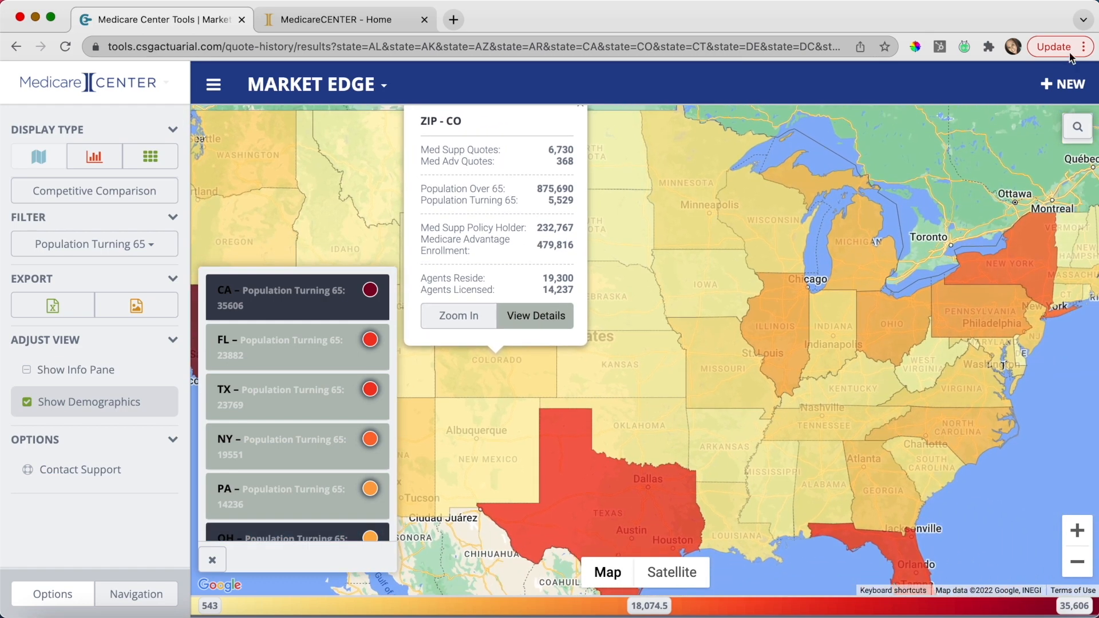
- Start a new search and switch it to Rate Comparison
left_click(1063, 92)
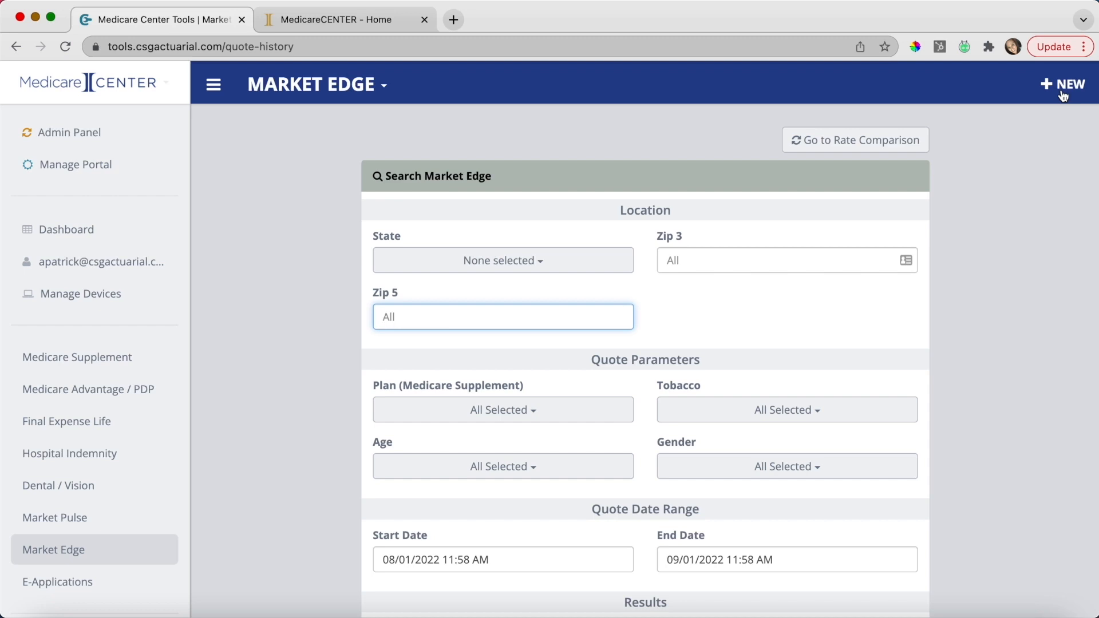
left_click(843, 148)
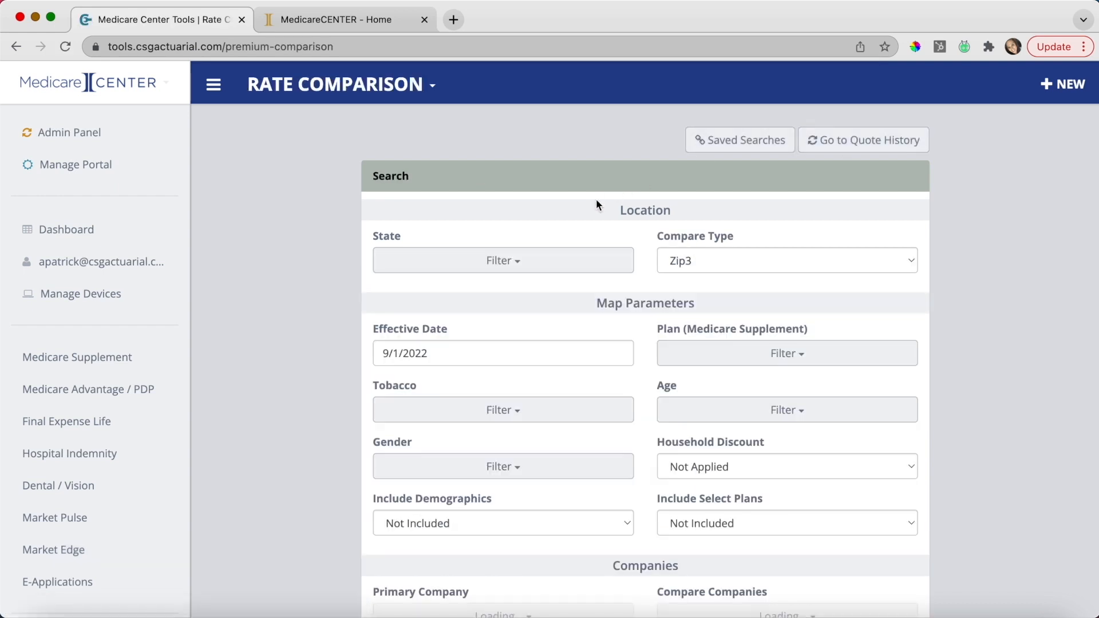
- Select all states for the rate comparison and keep Zip3 as the compare type
left_click(537, 259)
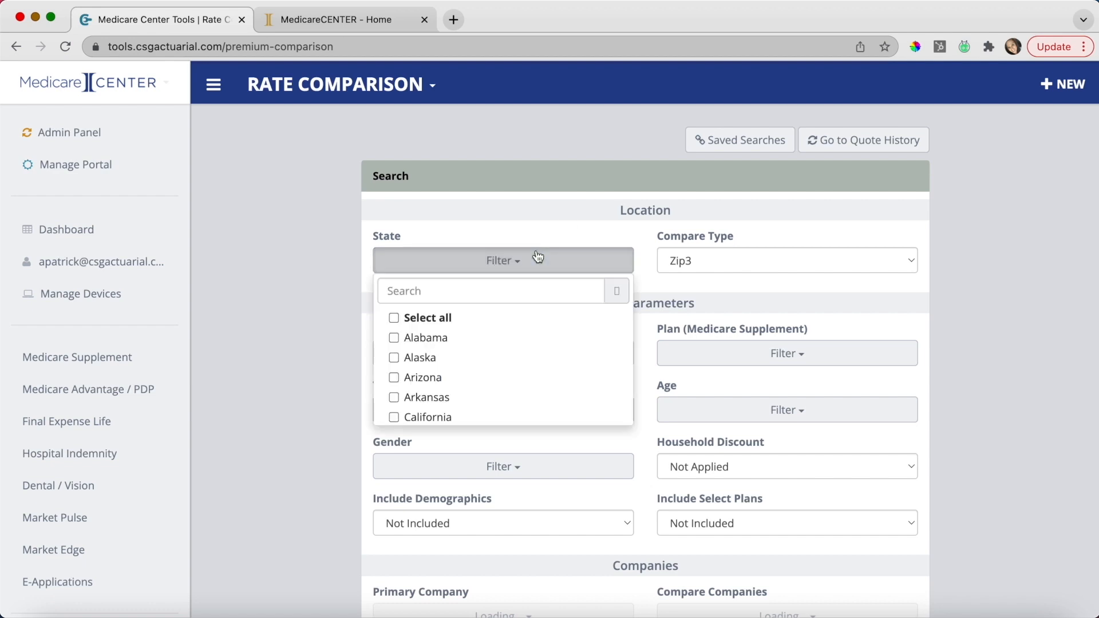
left_click(448, 319)
left_click(276, 318)
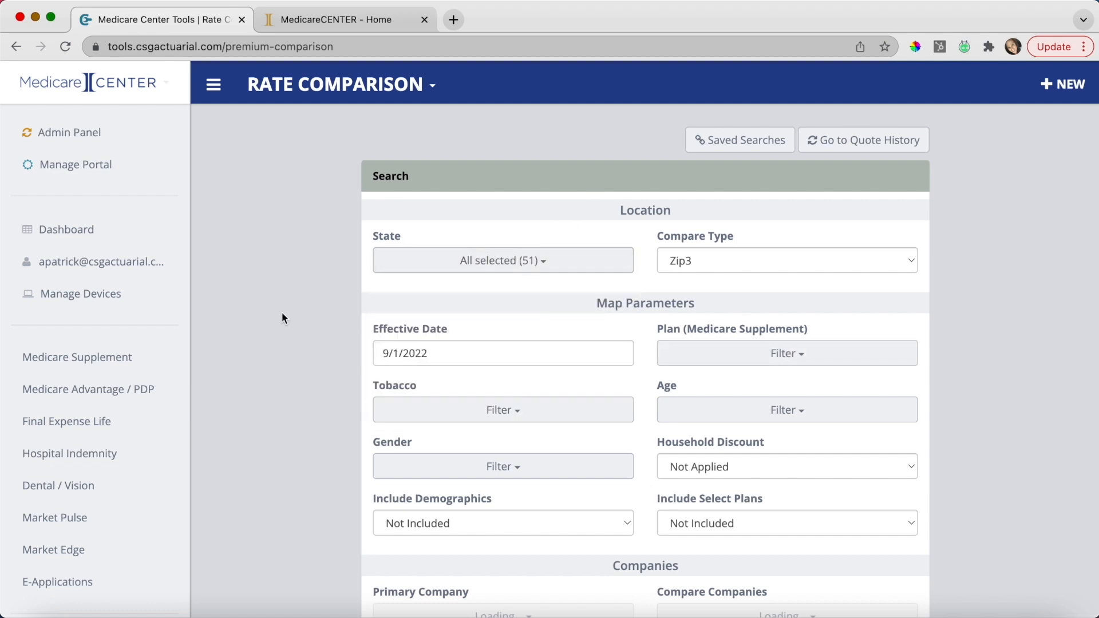
left_click(799, 264)
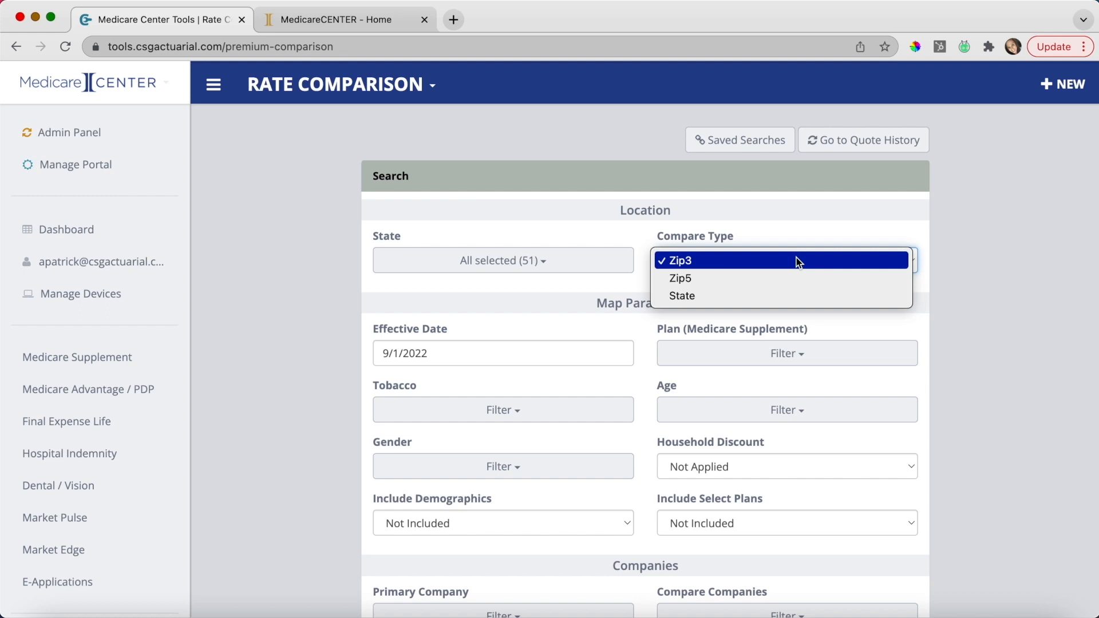
left_click(797, 260)
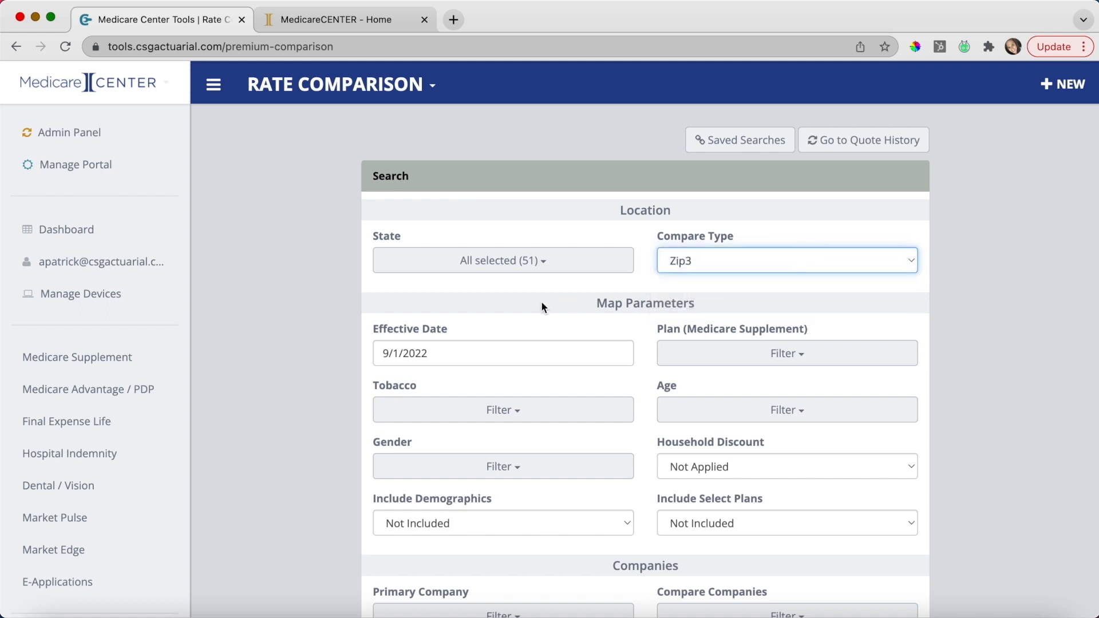
- Set the effective date to 10/01/2022 and choose Medicare Supplement plan G
left_click(534, 356)
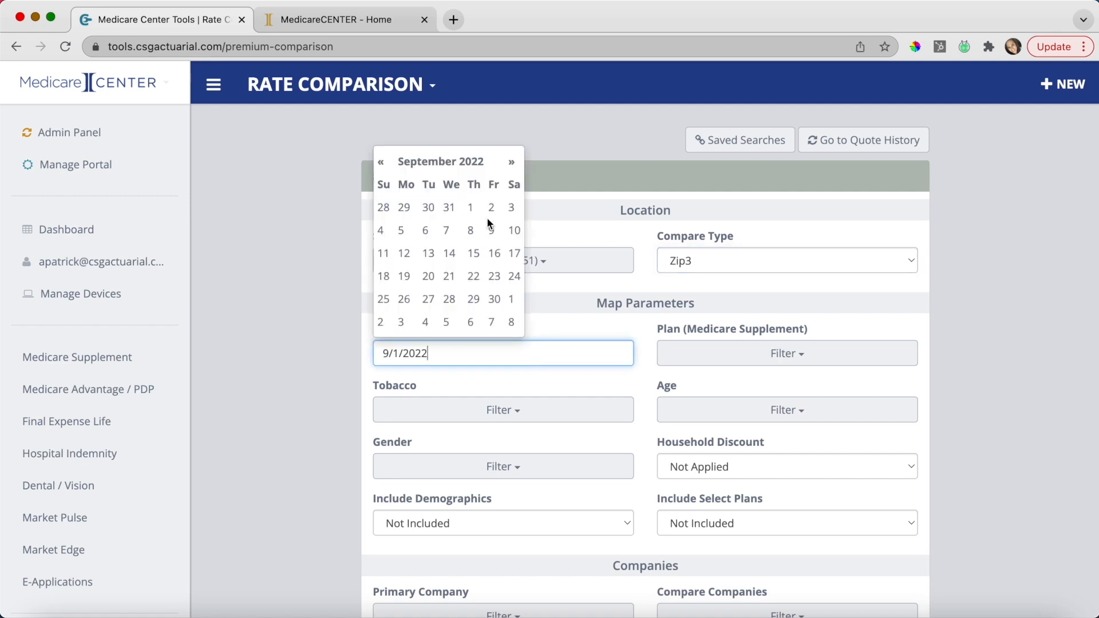
left_click(511, 299)
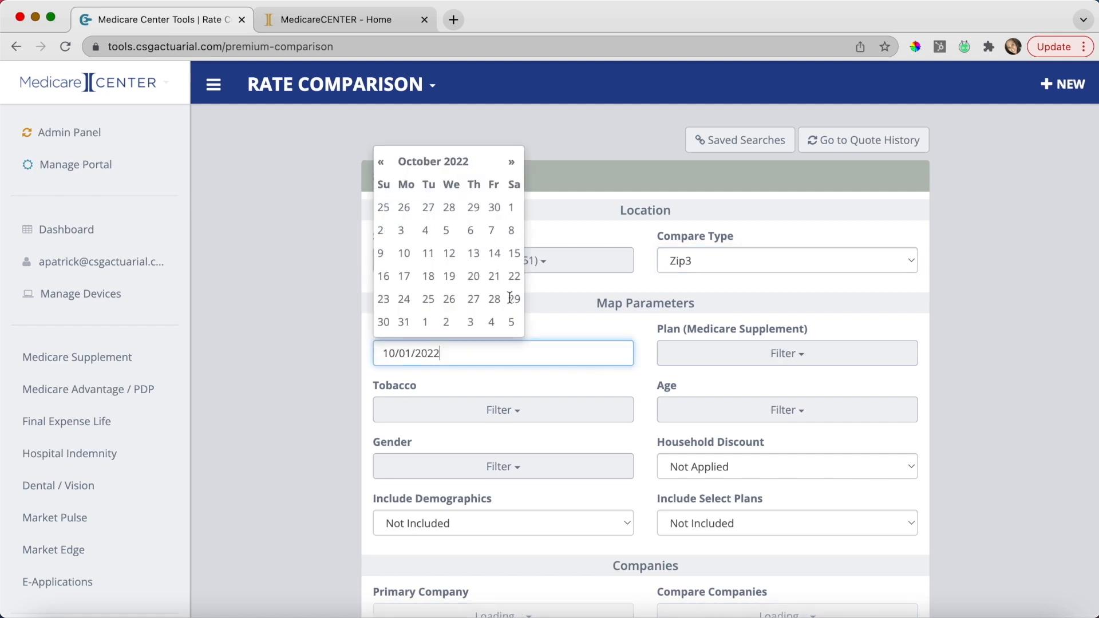
left_click(552, 334)
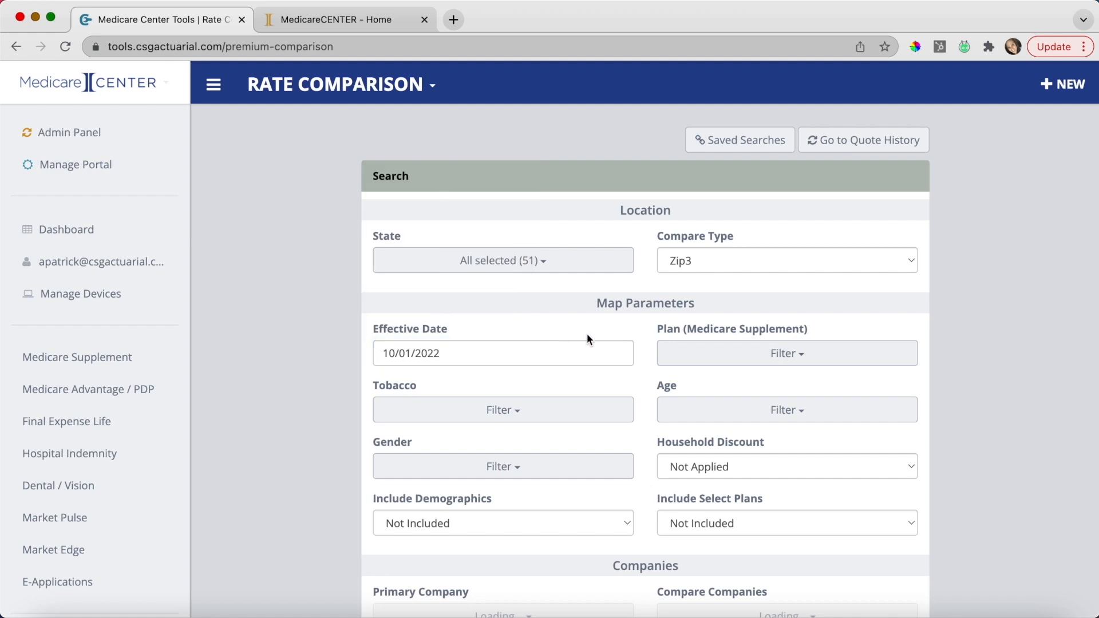
left_click(718, 358)
scroll(719, 364, "down", 2)
scroll(708, 433, "down", 2)
left_click(707, 431)
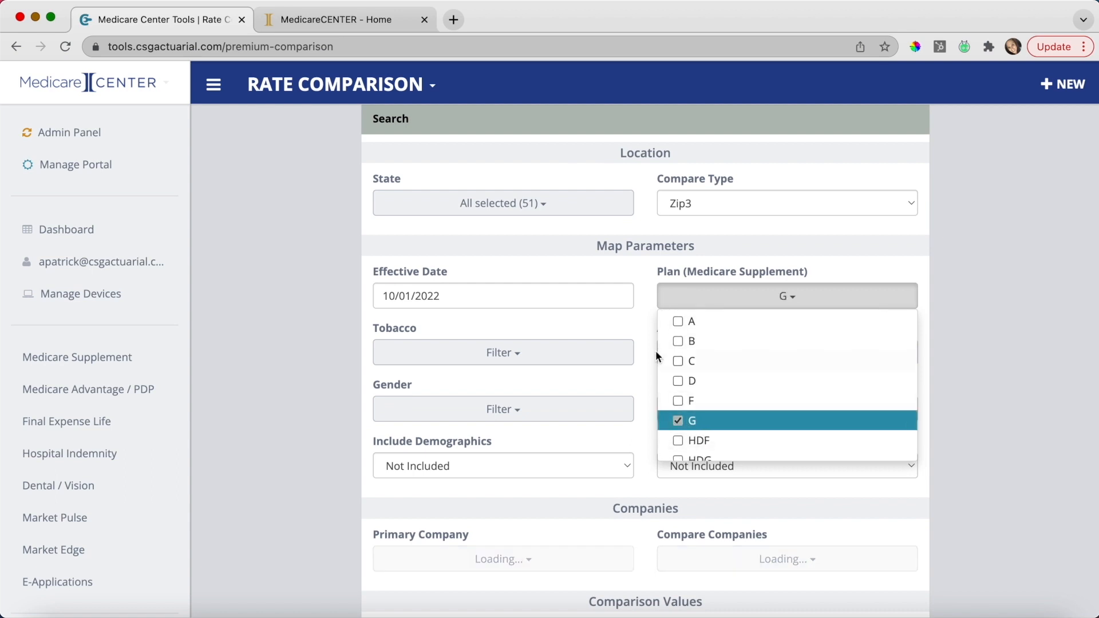
left_click(643, 326)
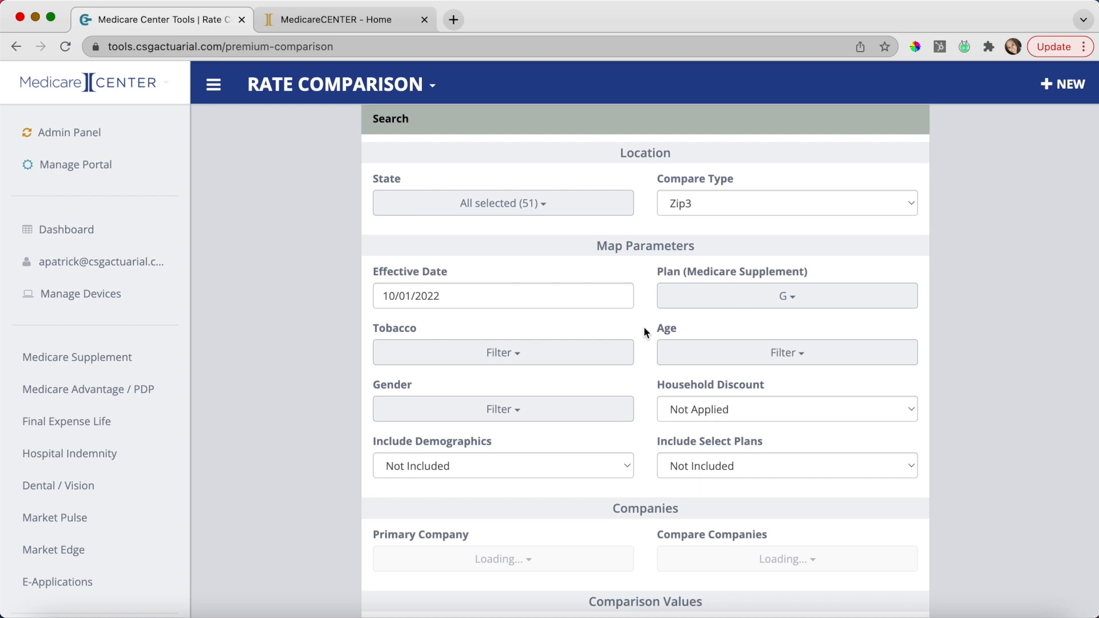
- Set the tobacco filter to Non-tobacco and the age to 65
left_click(538, 360)
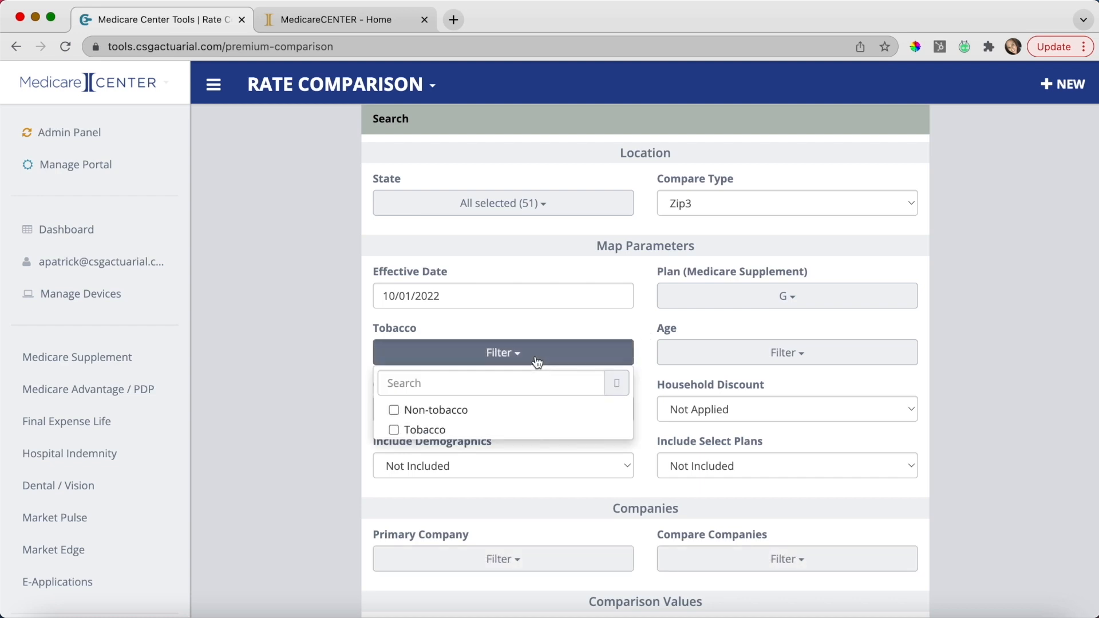
left_click(462, 414)
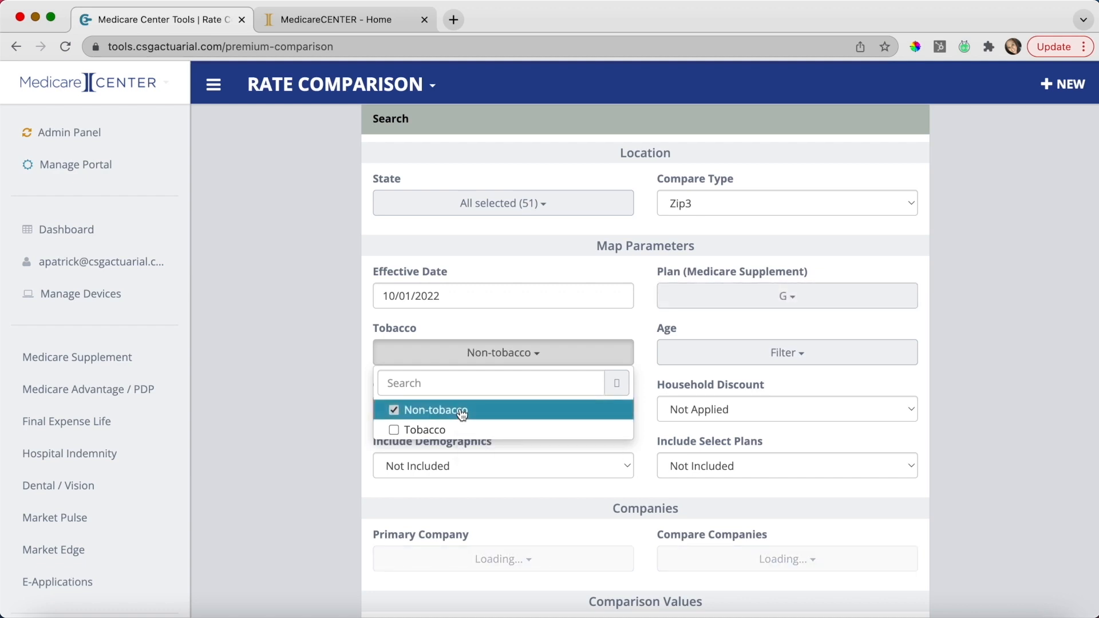
left_click(507, 330)
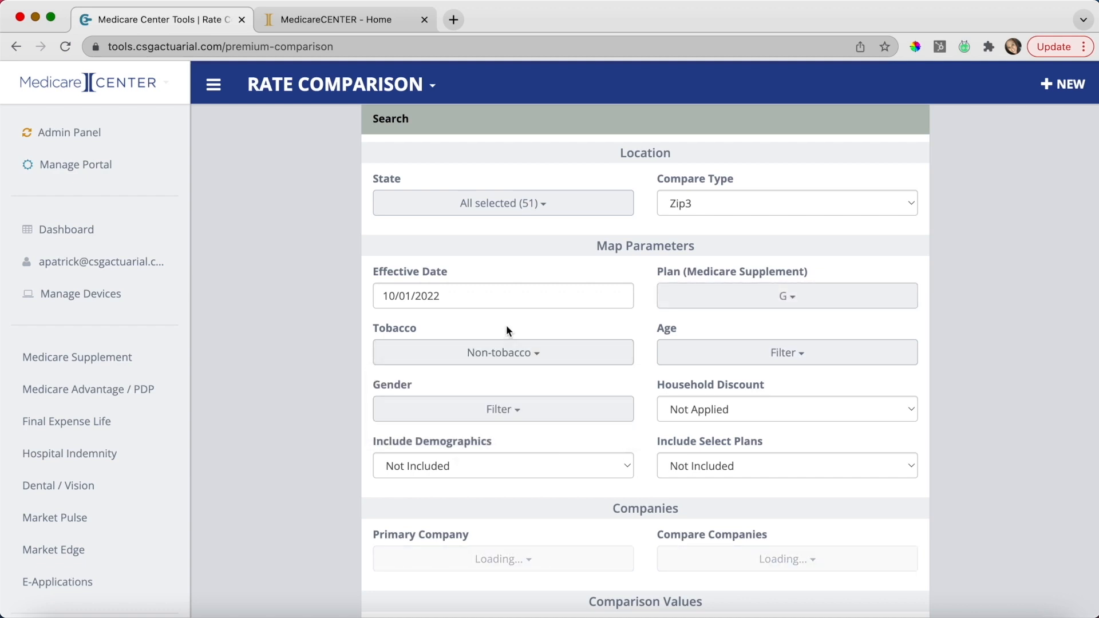
left_click(692, 356)
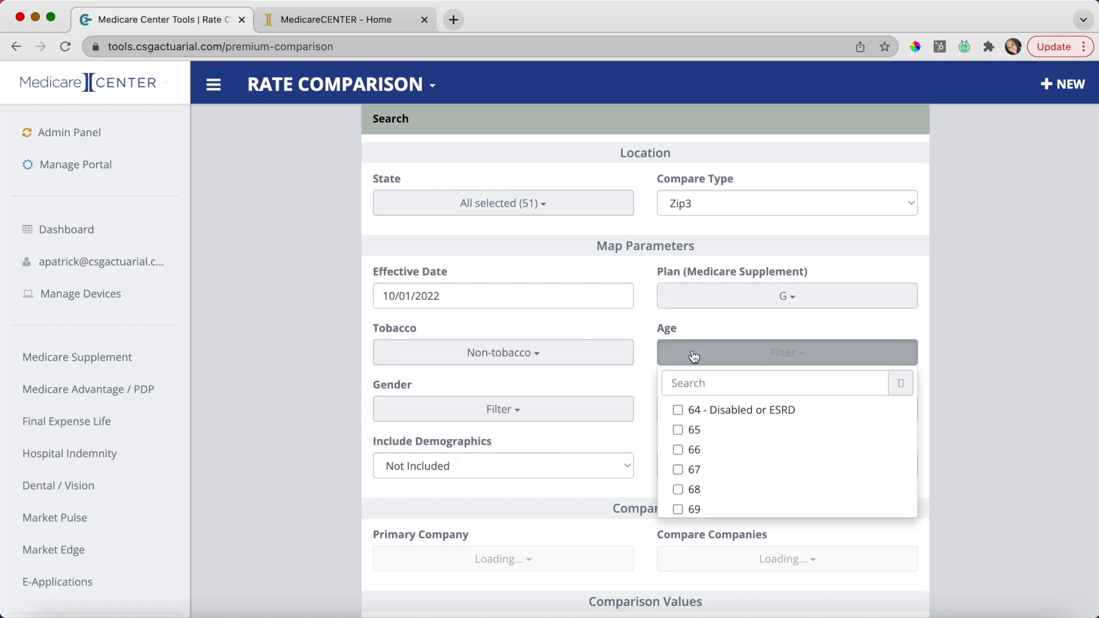
left_click(692, 436)
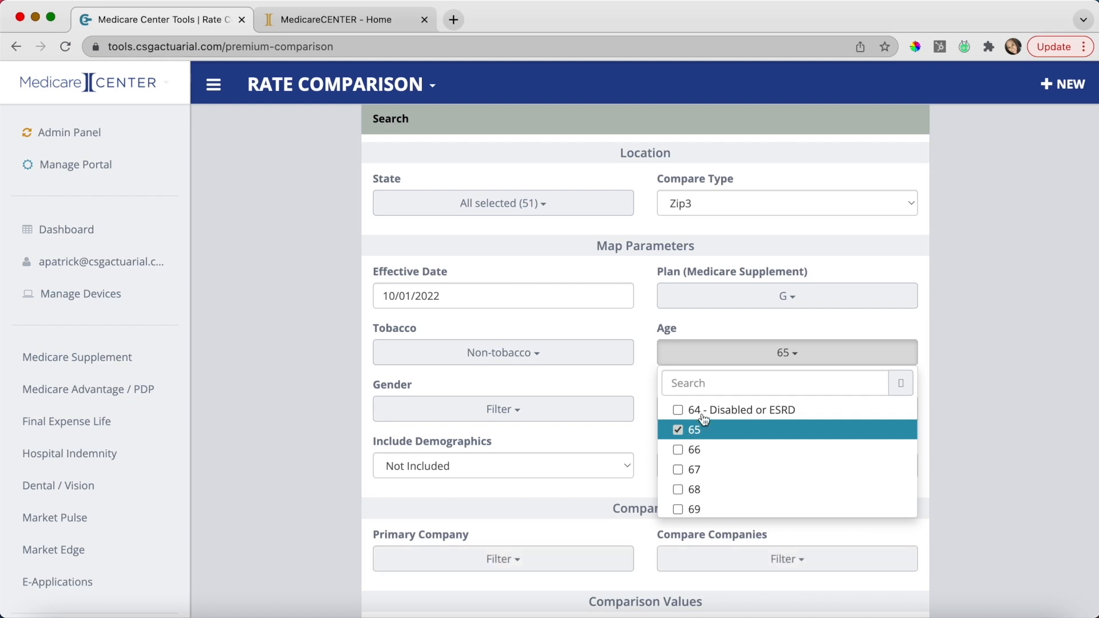
right_click(706, 324)
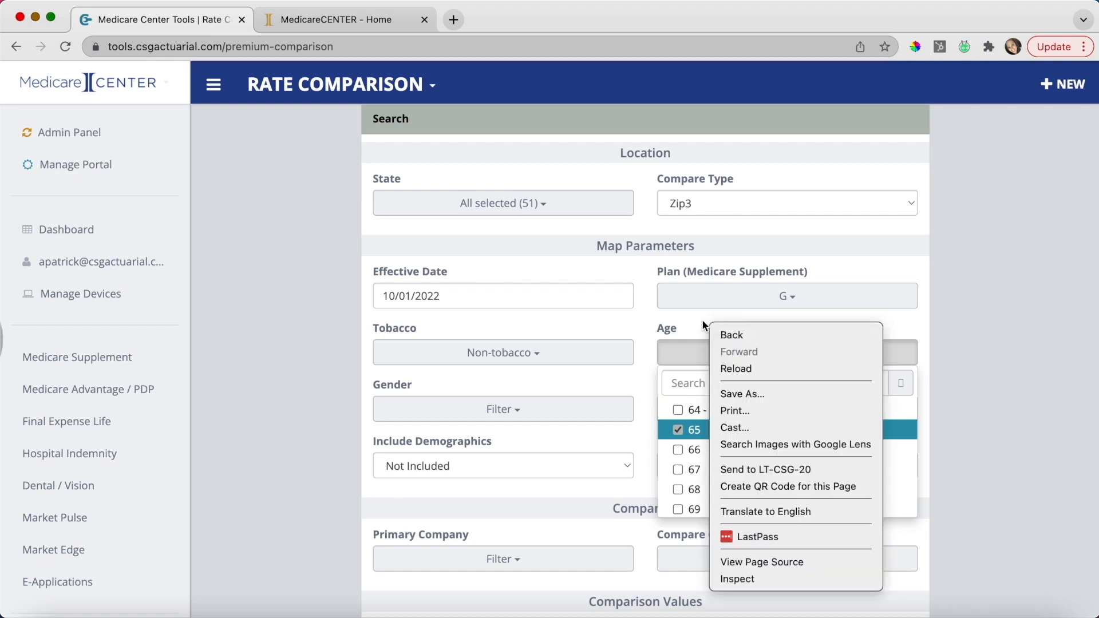
left_click(705, 312)
left_click(637, 392)
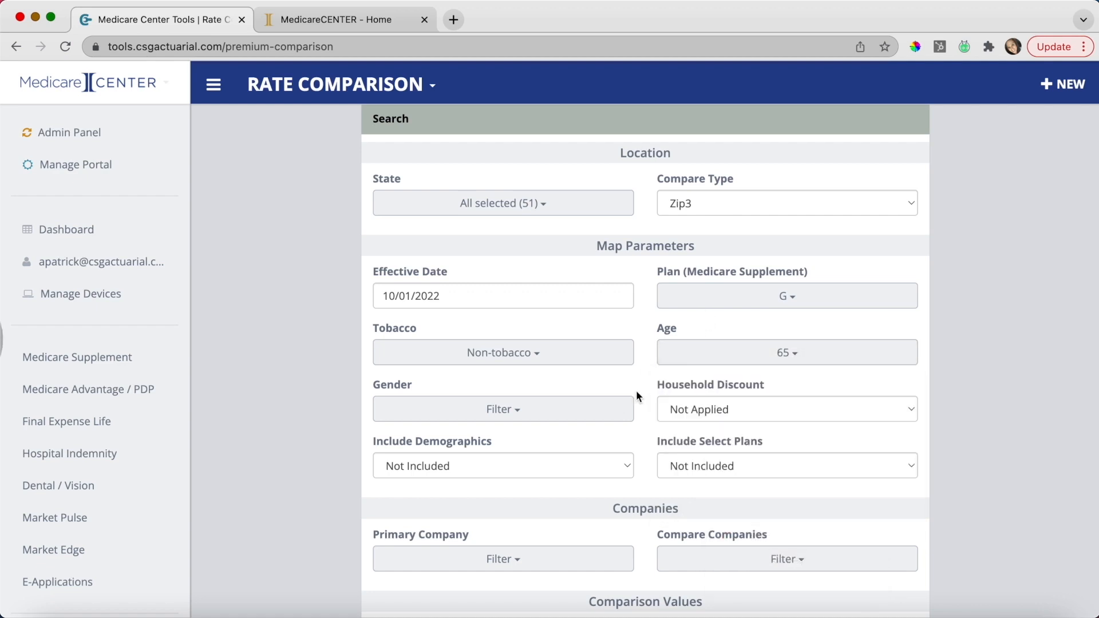
- Set the gender to Female and the household discount to Applied
left_click(525, 416)
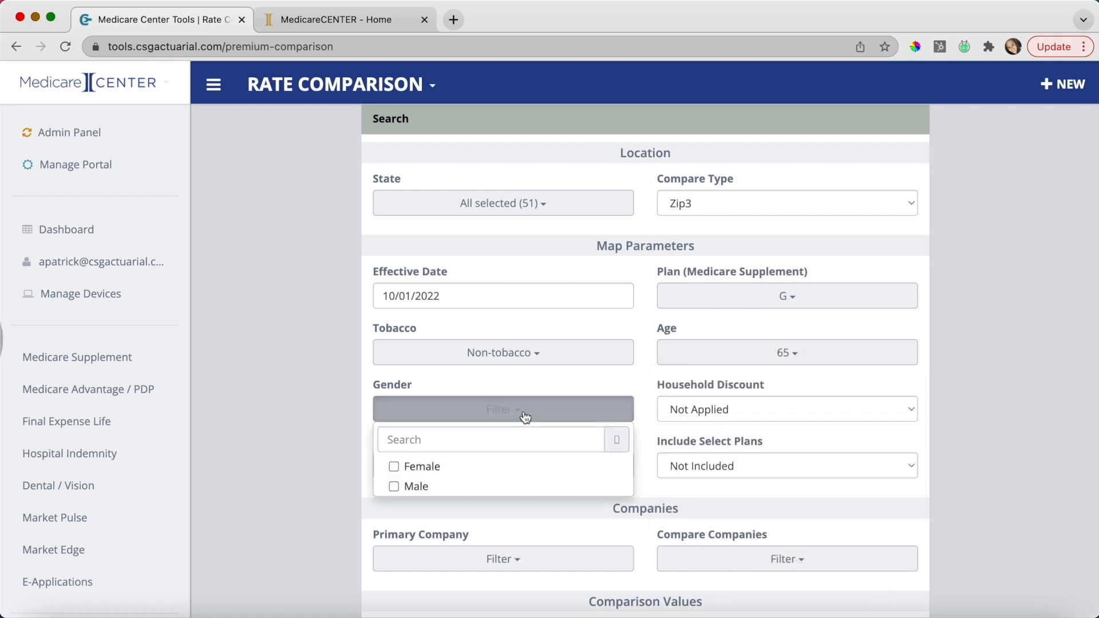
left_click(431, 467)
left_click(548, 376)
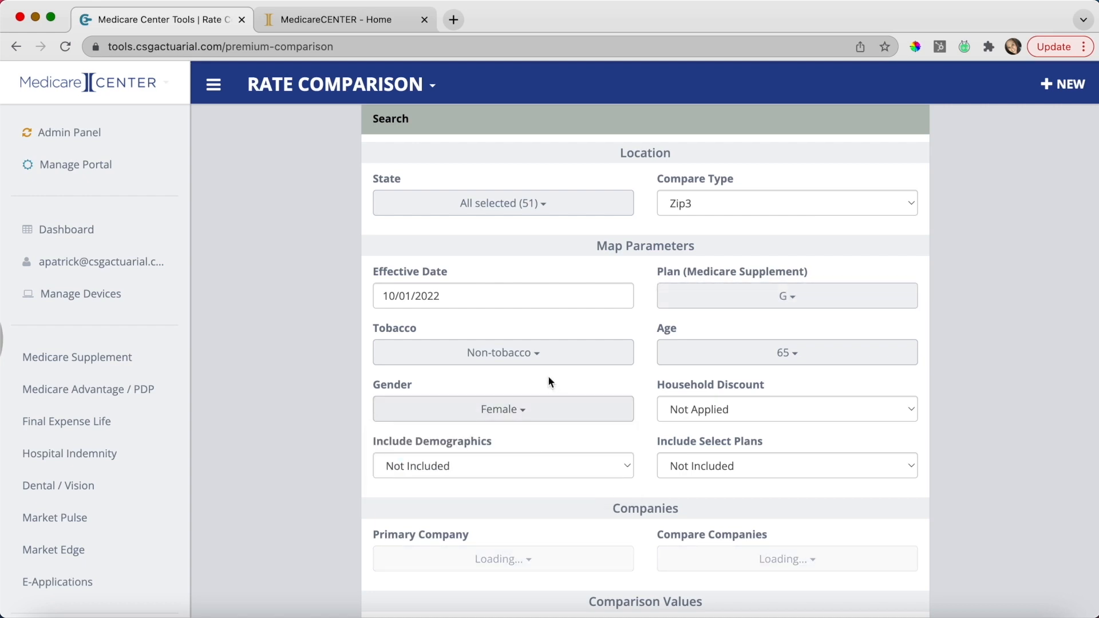
left_click(701, 417)
left_click(692, 431)
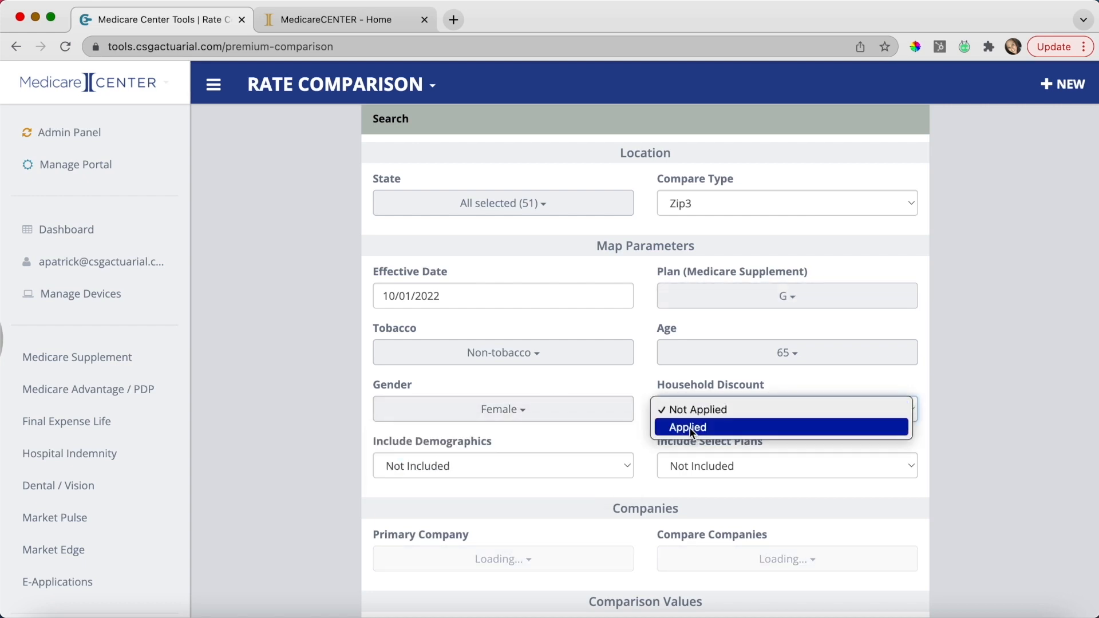
- Set demographics to Included and leave select plans at Not Included
left_click(610, 465)
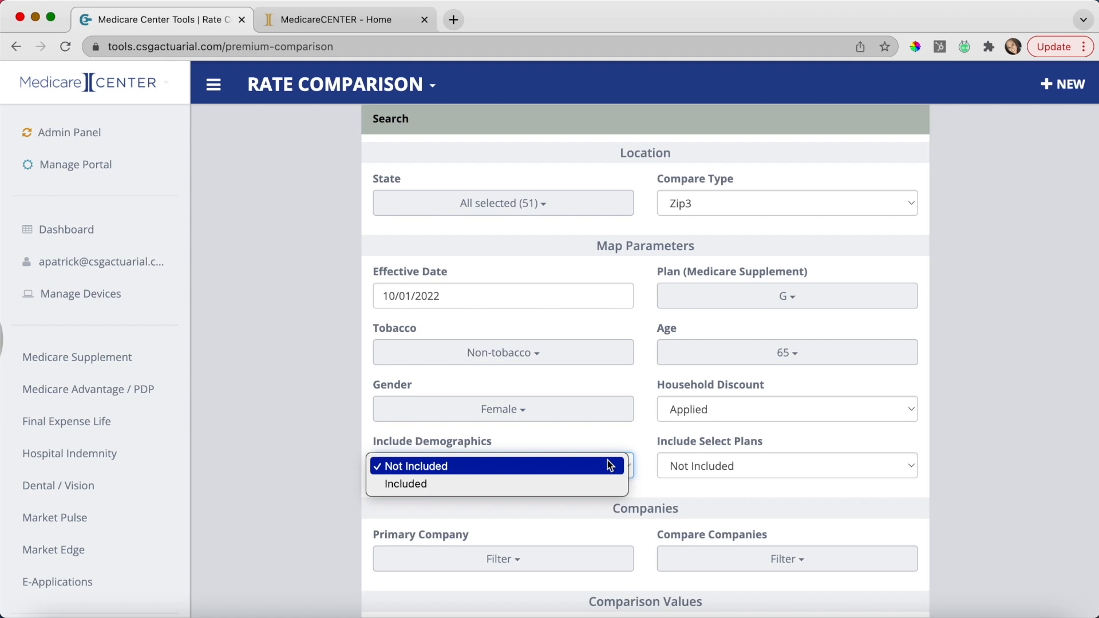
left_click(608, 484)
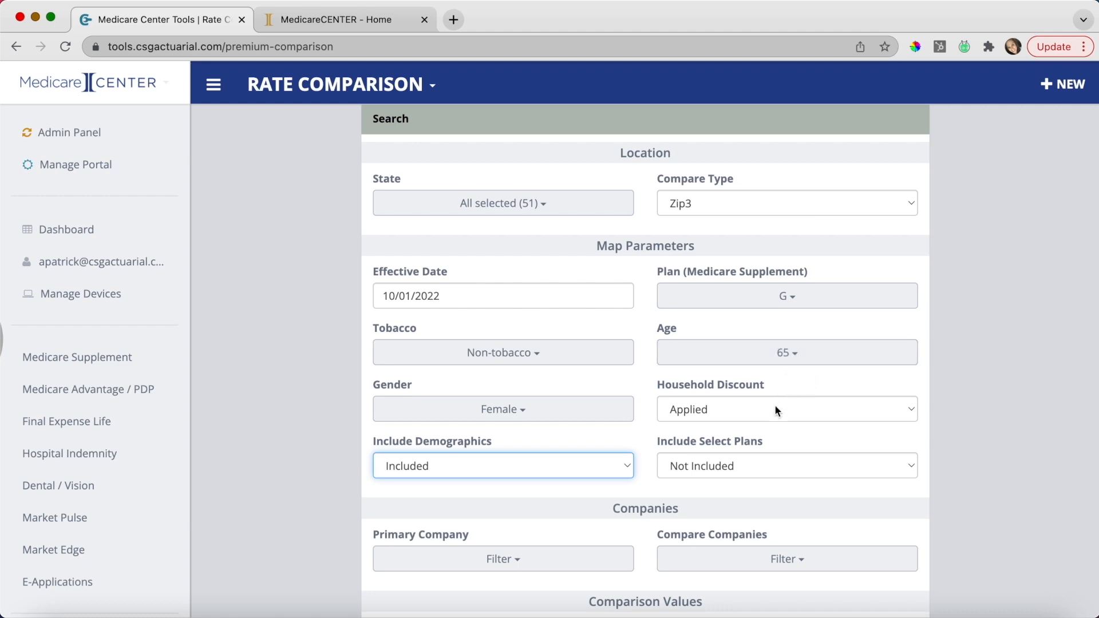
left_click(721, 467)
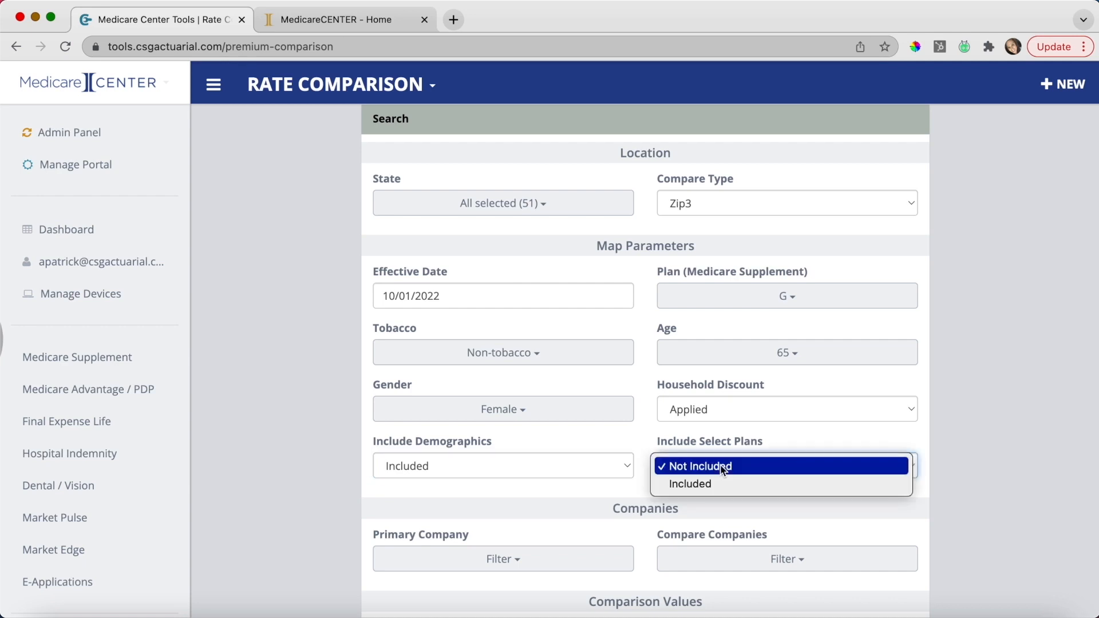
left_click(720, 469)
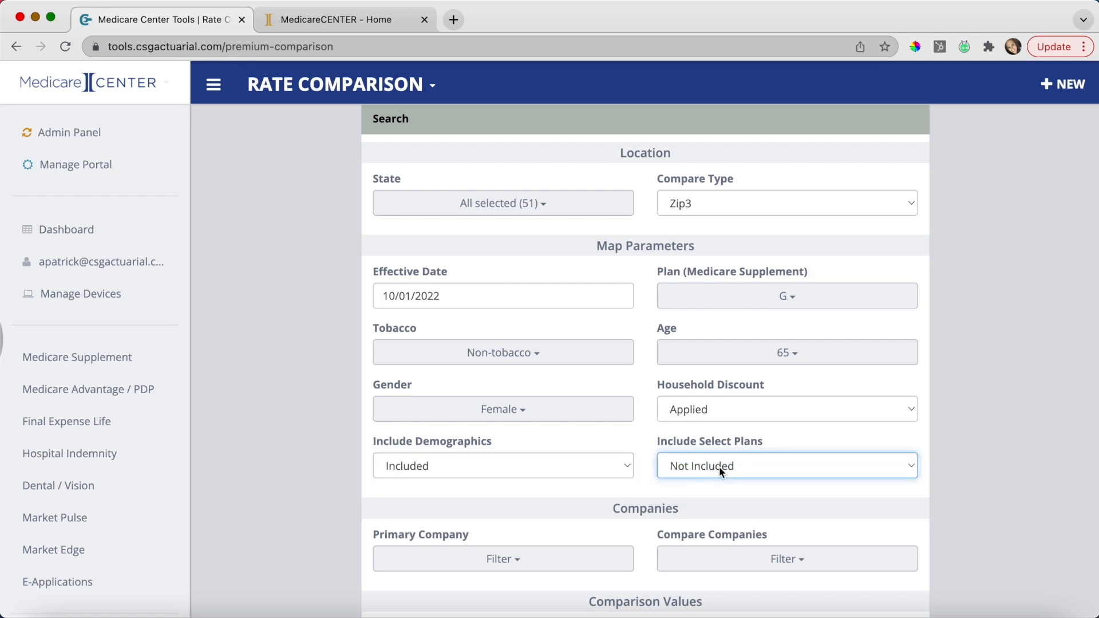
- Find "ace" among the primary companies and select ACE Property and Casualty Insurance Company with its Default Rating Class
scroll(727, 503, "down", 3)
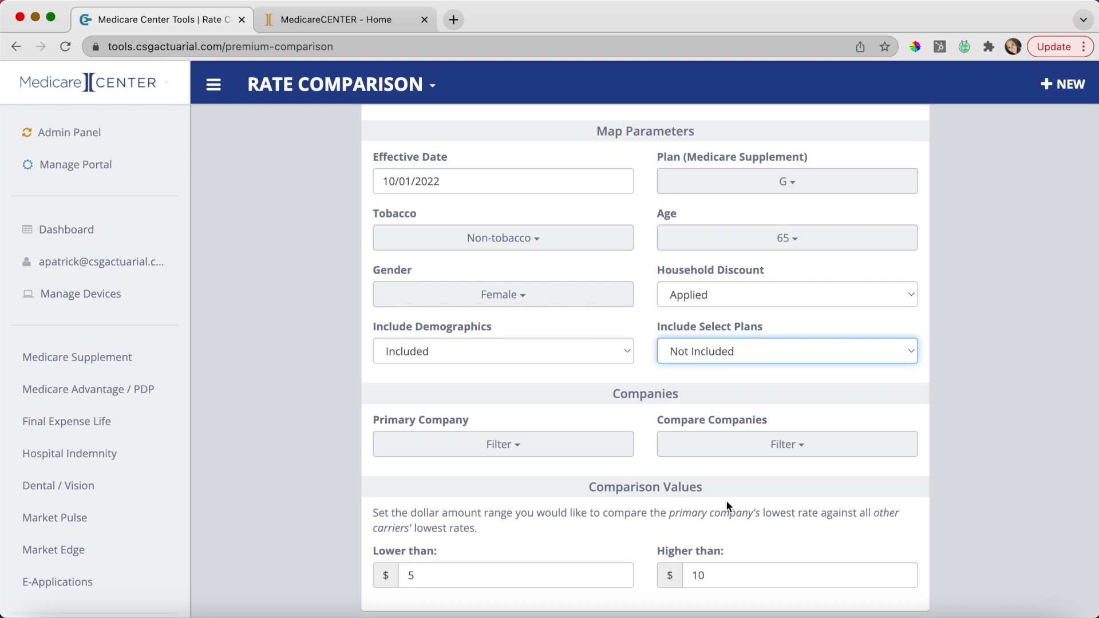
left_click(567, 453)
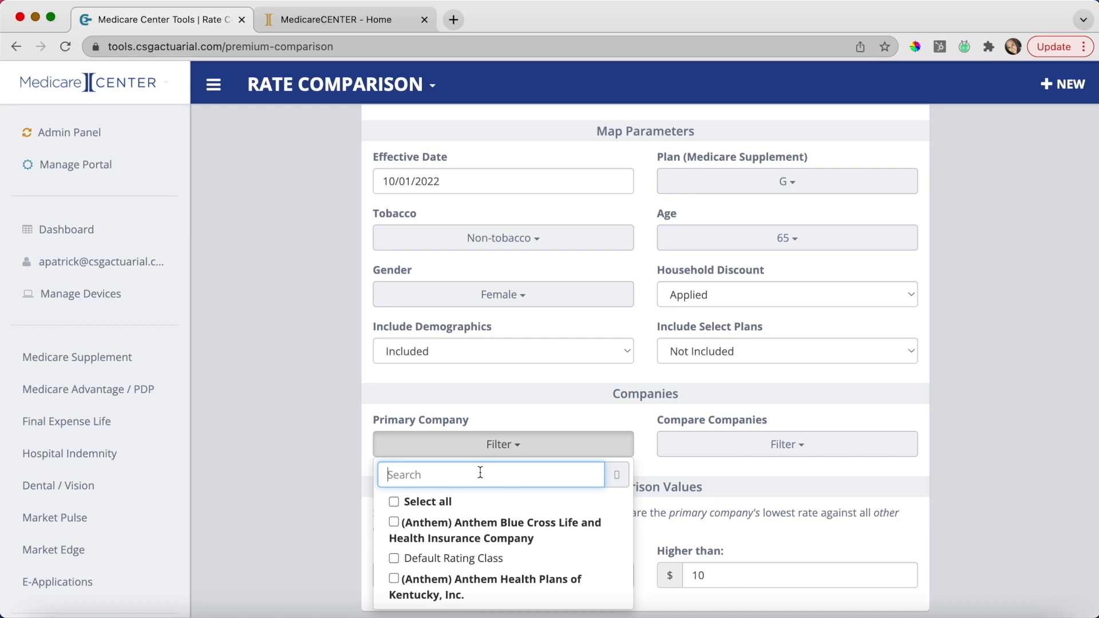
type("ace")
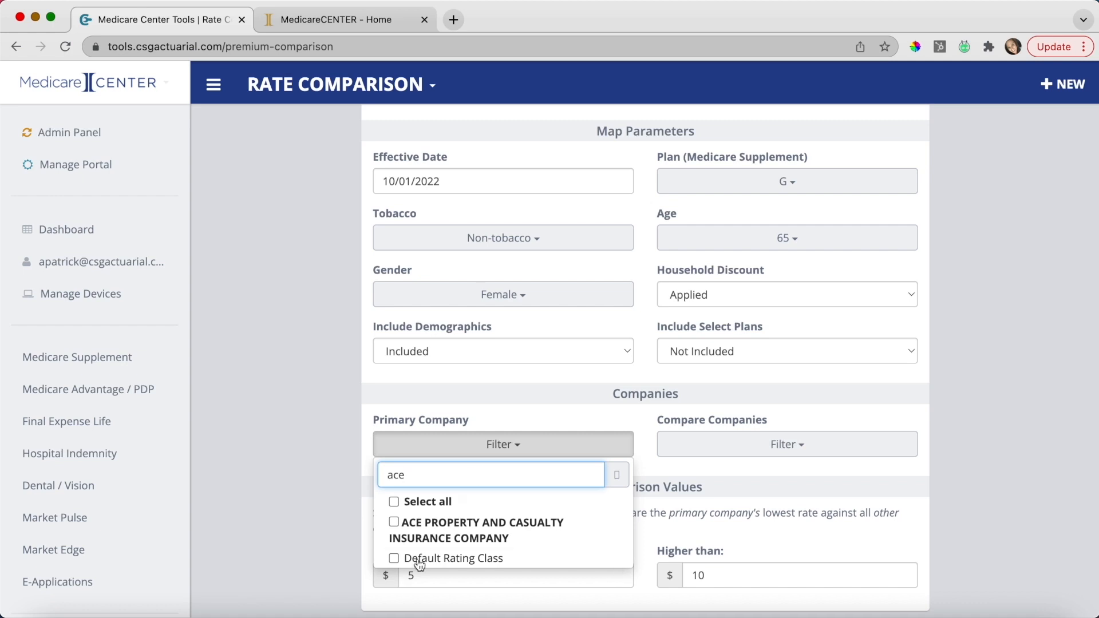
left_click(410, 524)
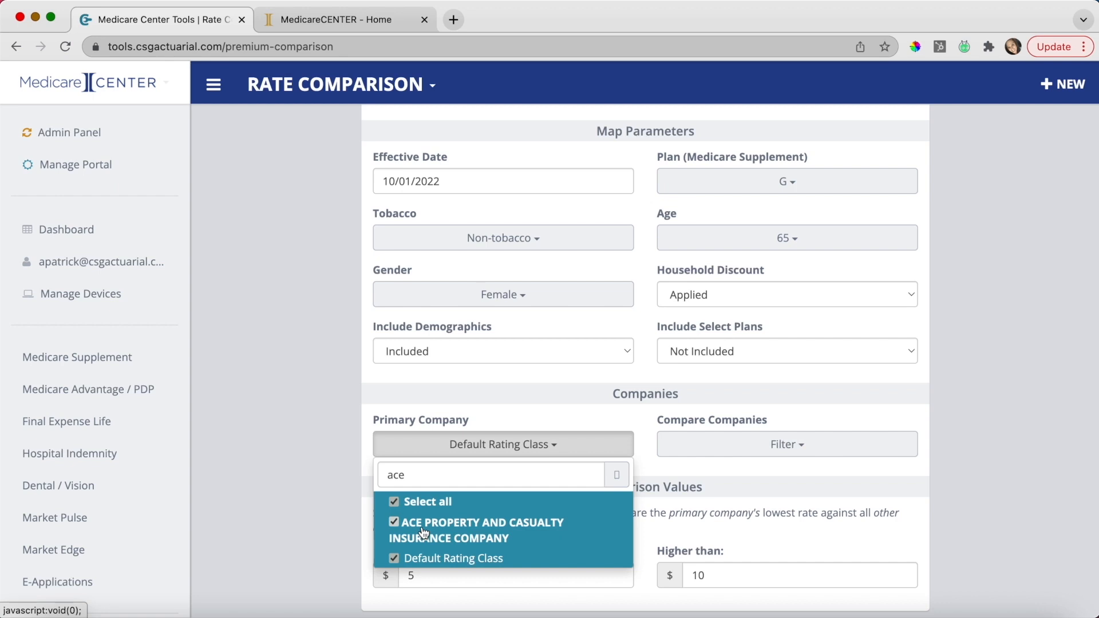
left_click(328, 443)
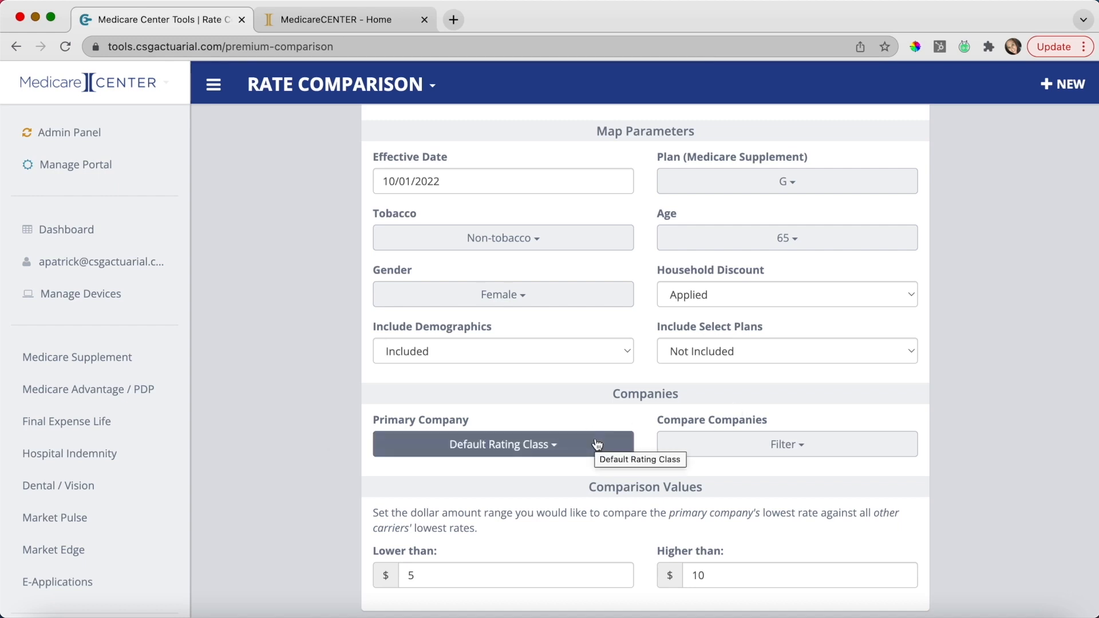
- Select all available companies as the compare companies
left_click(714, 450)
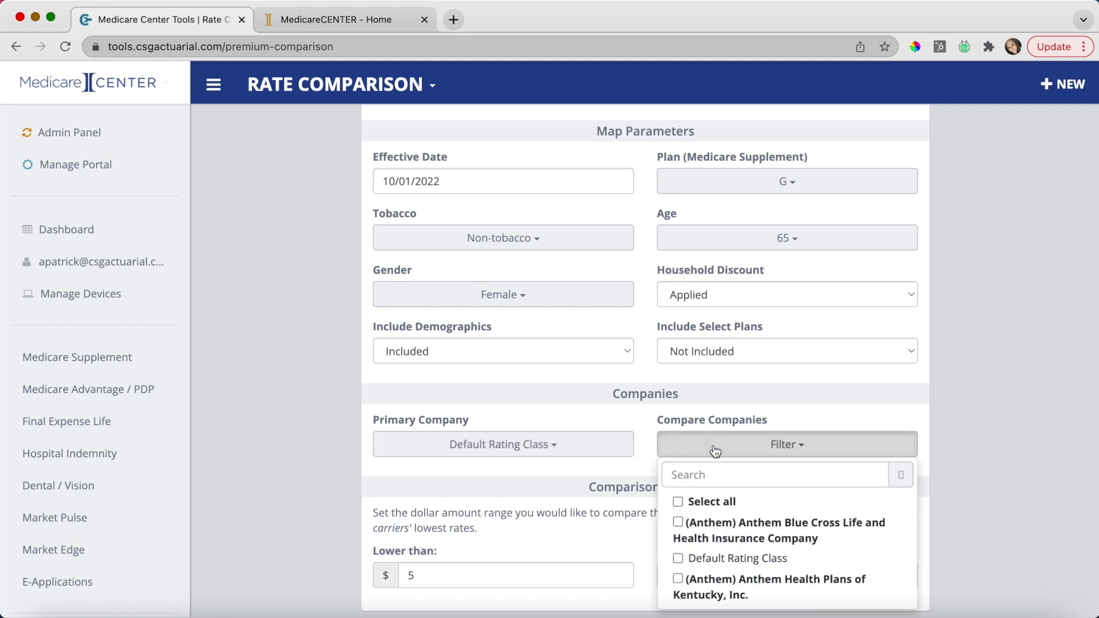
left_click(702, 505)
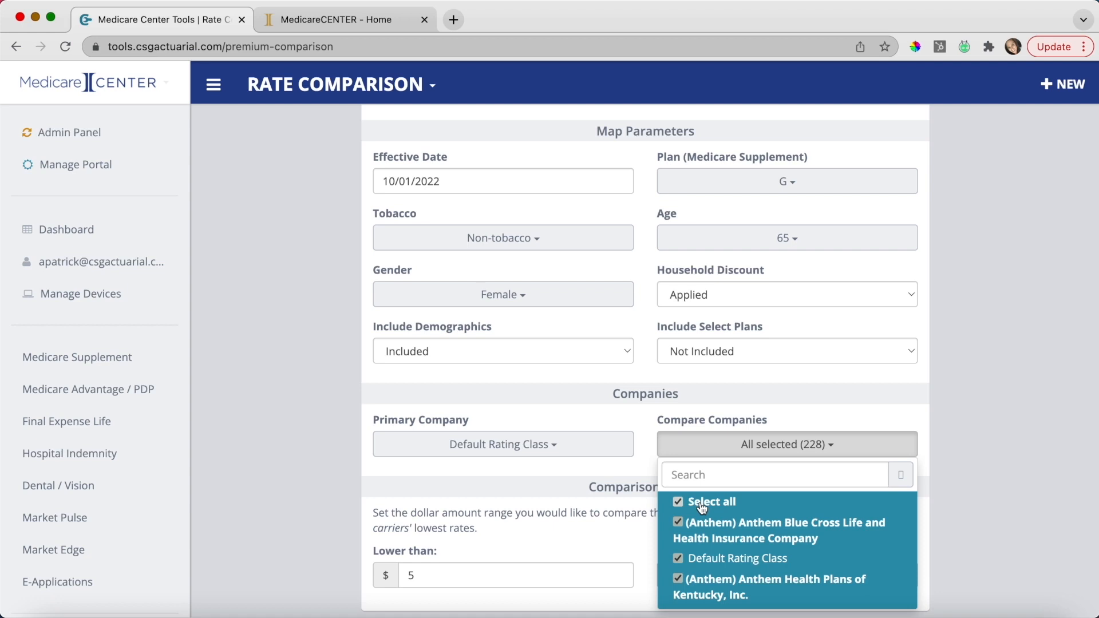
left_click(703, 506)
left_click(699, 476)
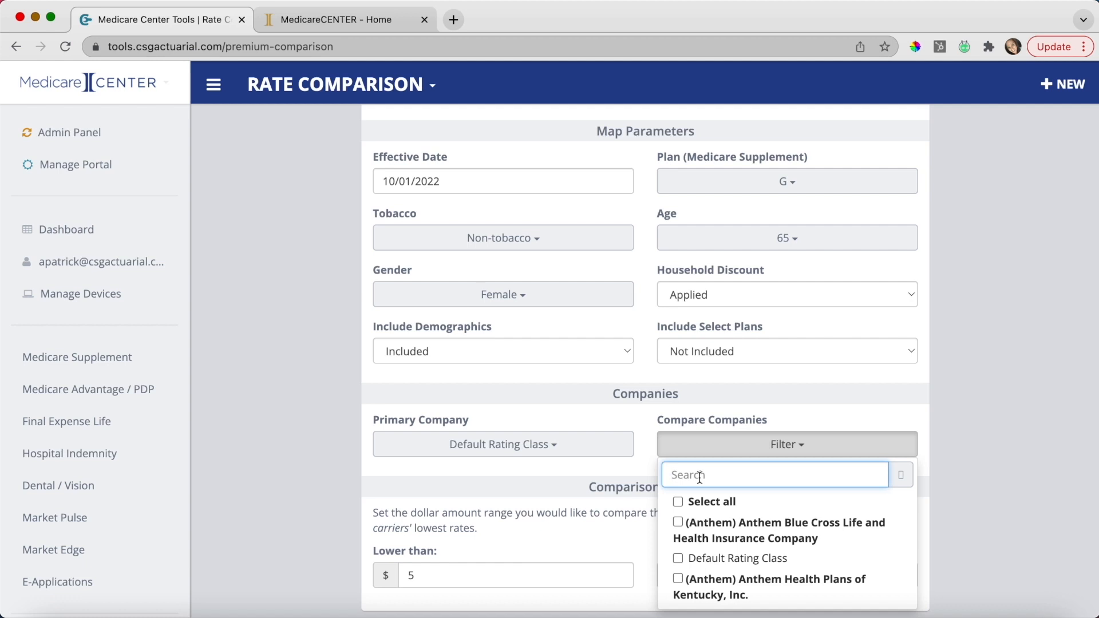
left_click(709, 504)
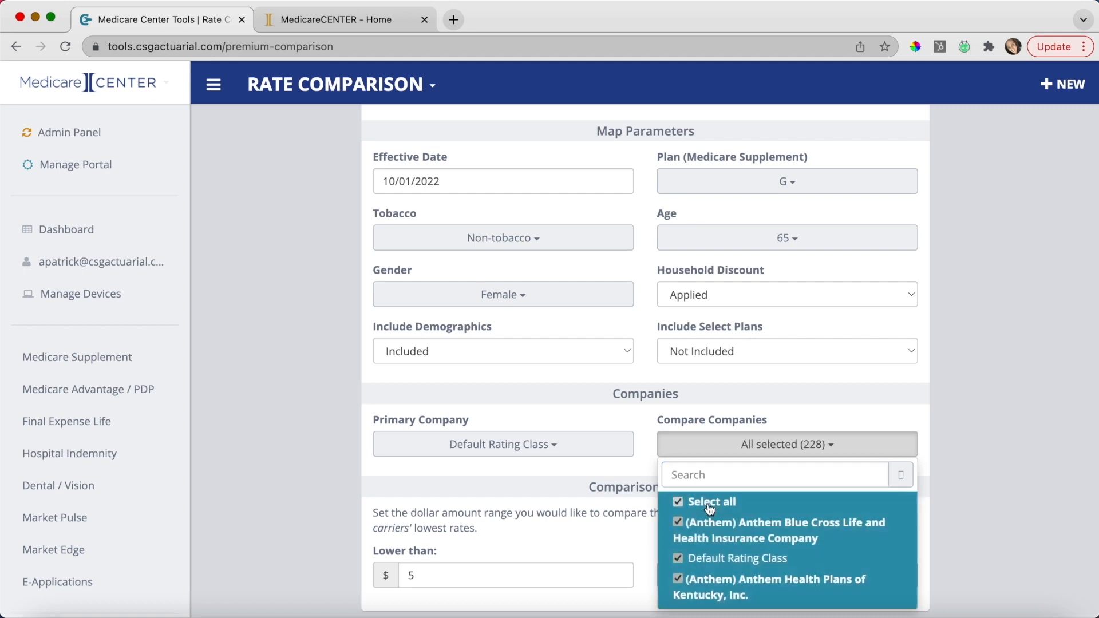
left_click(954, 389)
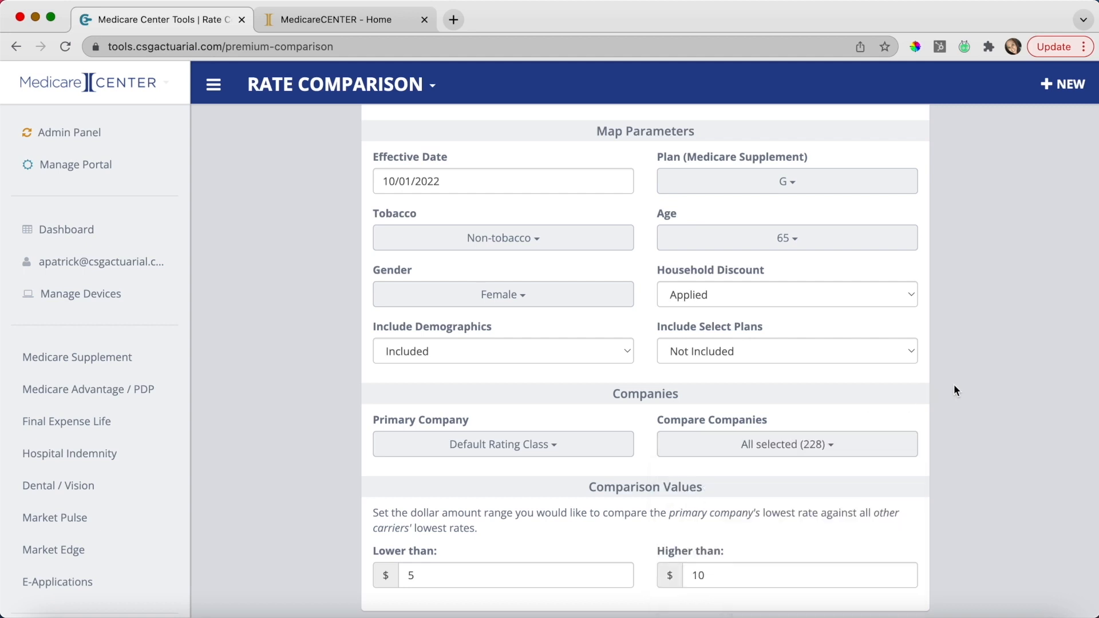
left_click(794, 445)
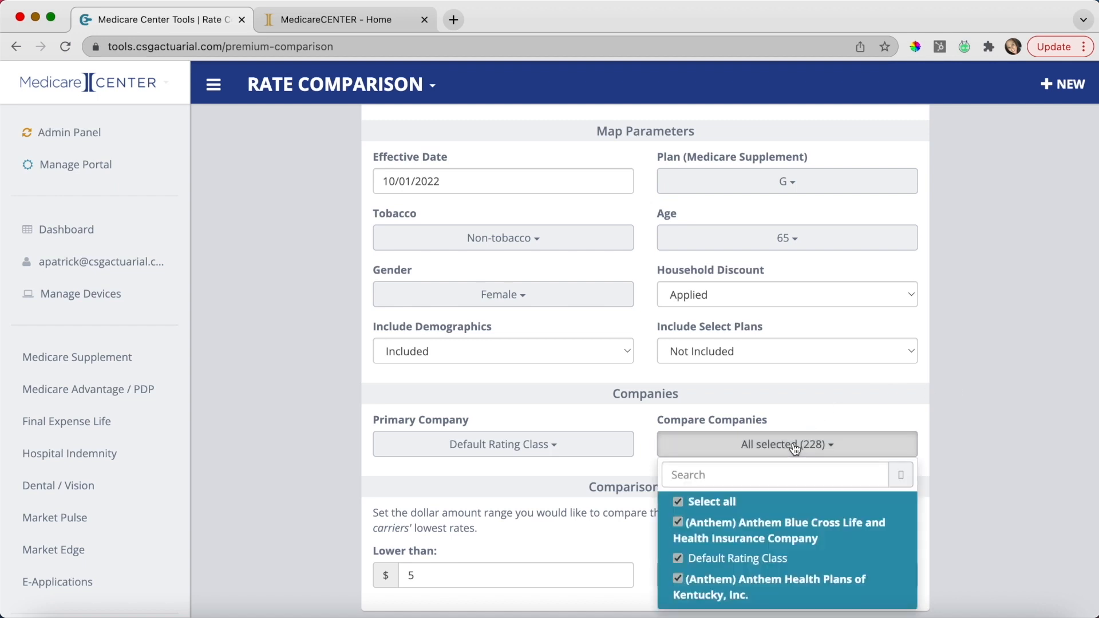
left_click(991, 393)
scroll(991, 394, "down", 3)
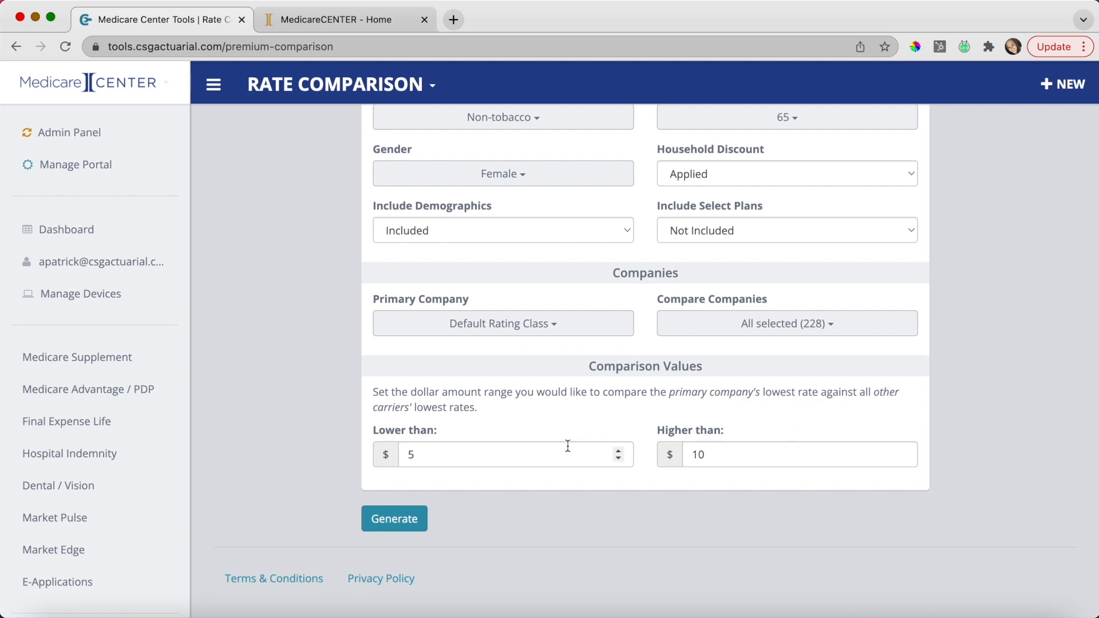
- Generate the rate comparison map and dismiss the system update notification
left_click(405, 523)
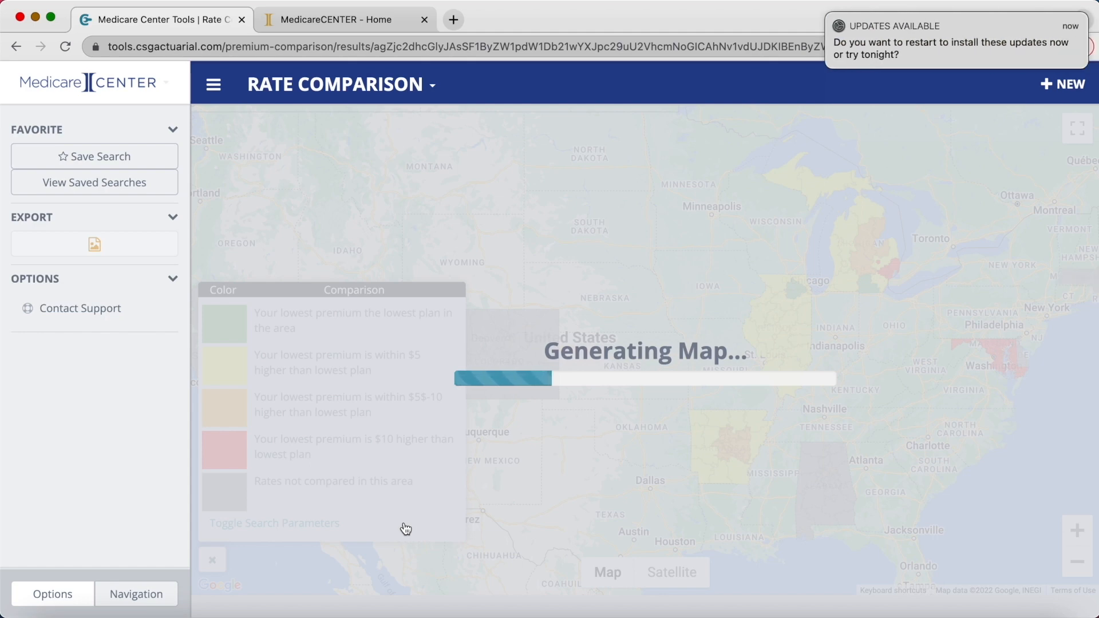
left_click(826, 16)
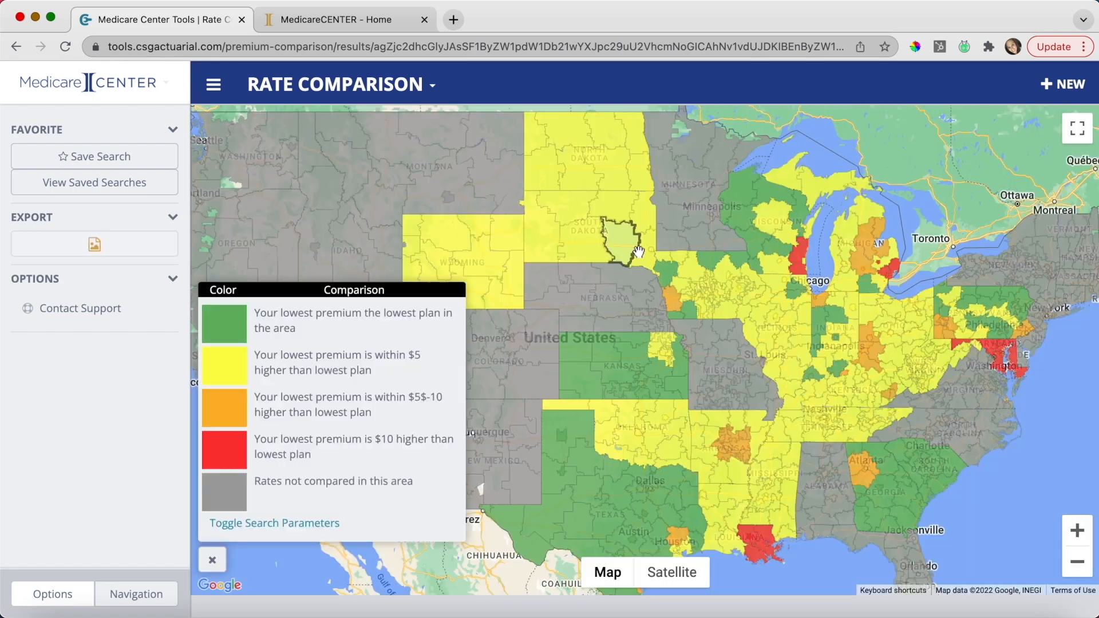
- Open the details of area SD - 573 on the map and hide the color legend
left_click(638, 256)
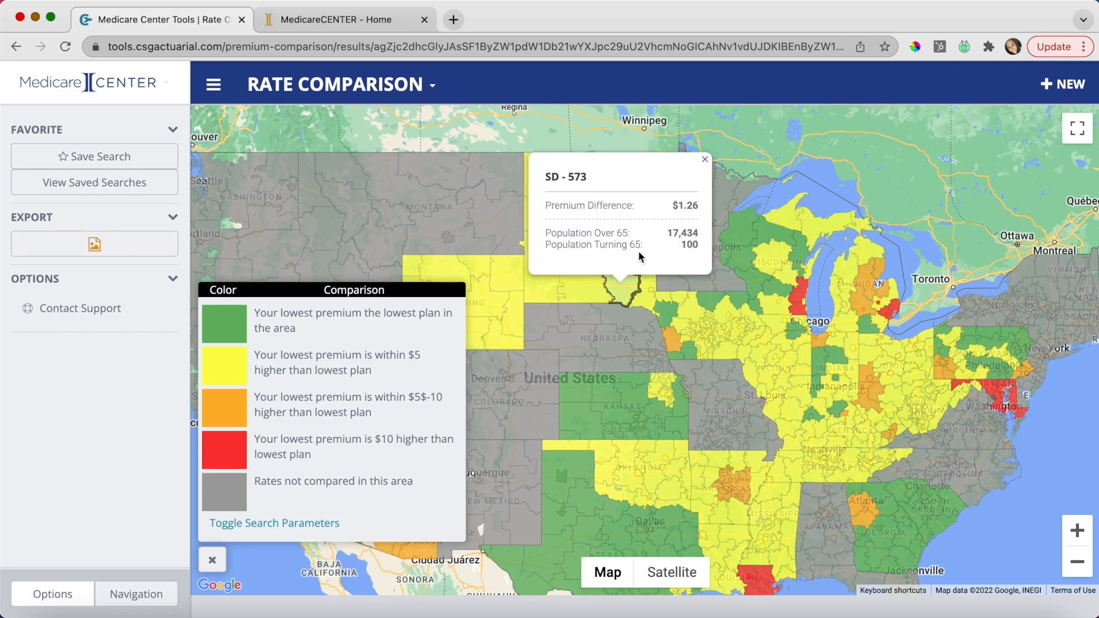
left_click_drag(952, 226, 894, 167)
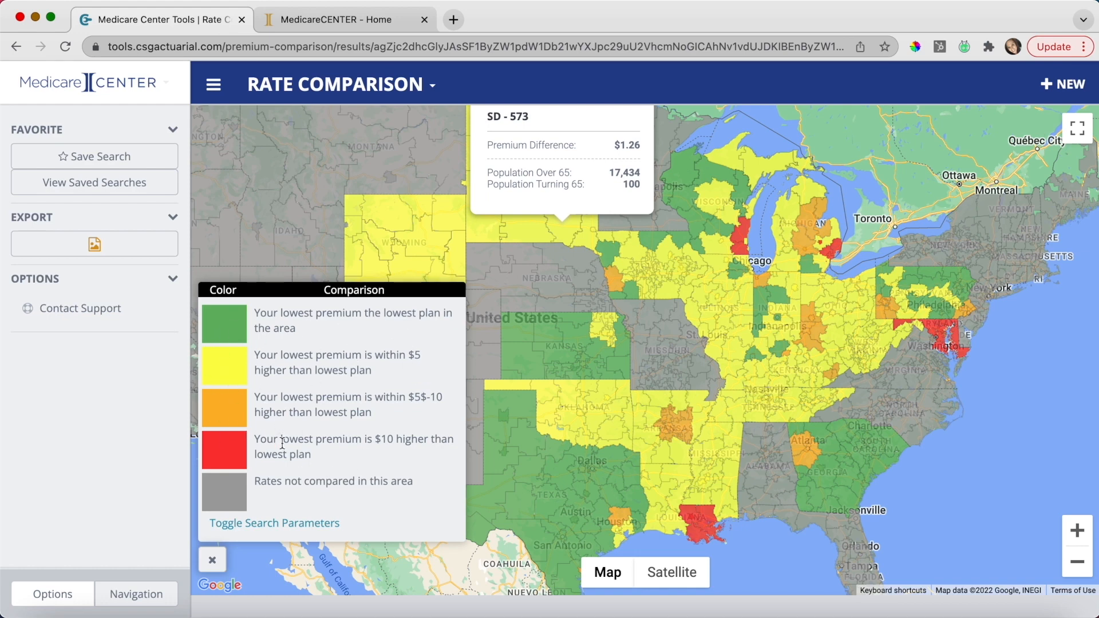
left_click(213, 561)
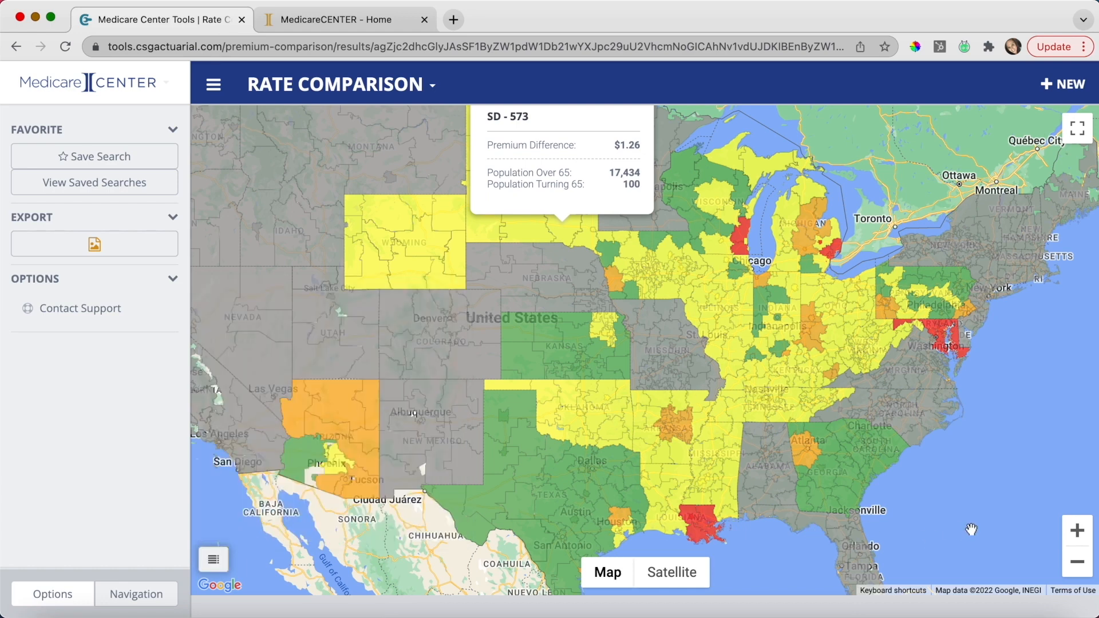
- Check the premium difference and senior population for areas in Texas, Mississippi, Louisiana and Oklahoma
left_click(564, 503)
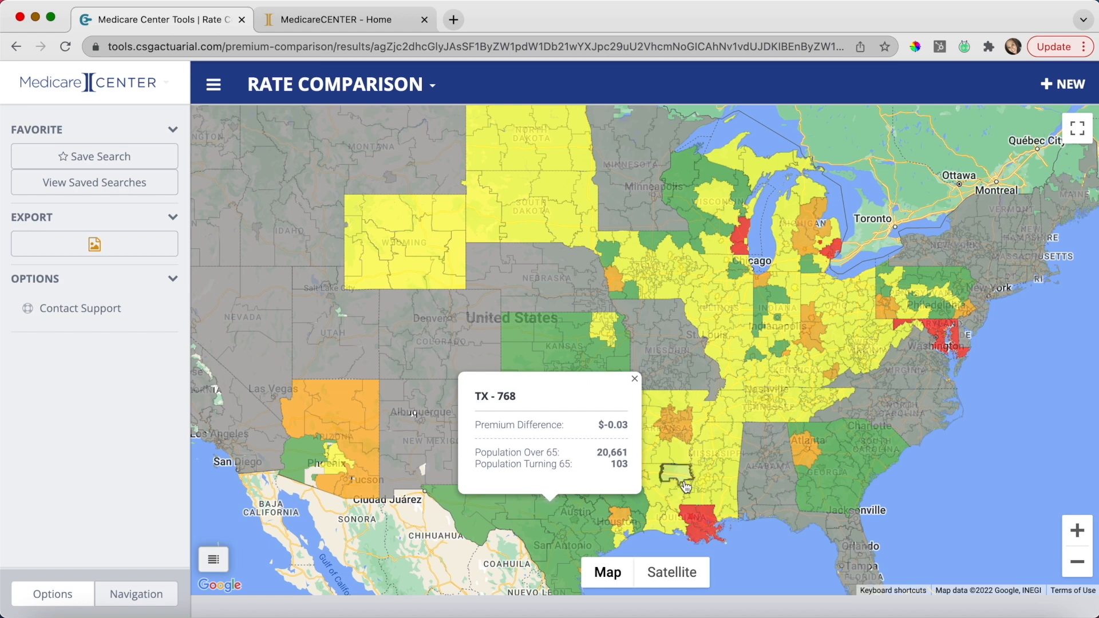
left_click(719, 475)
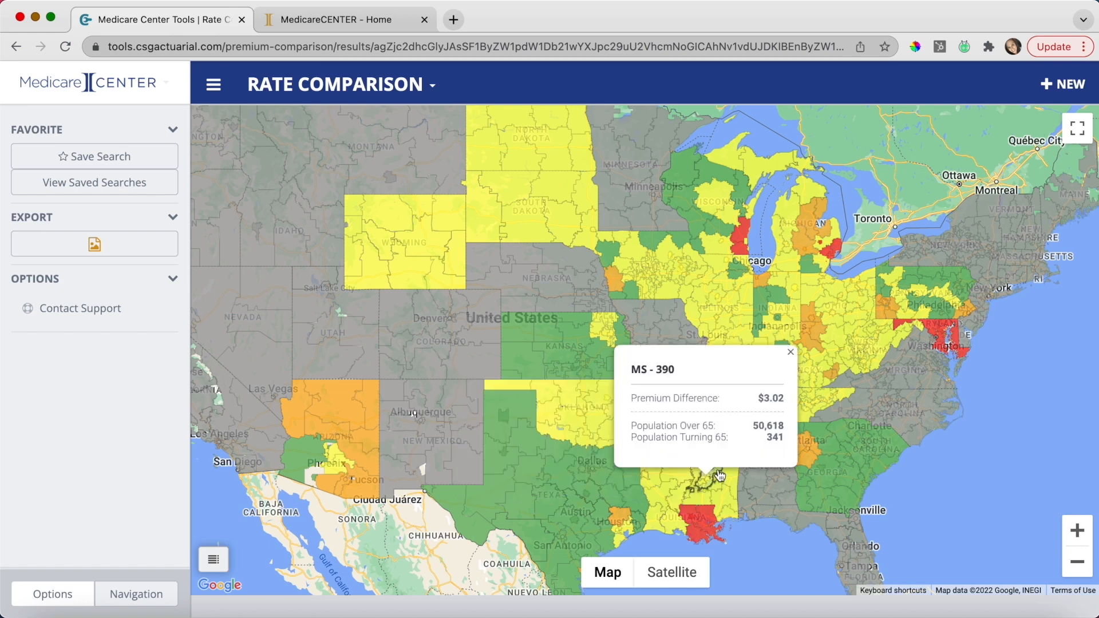
left_click(670, 485)
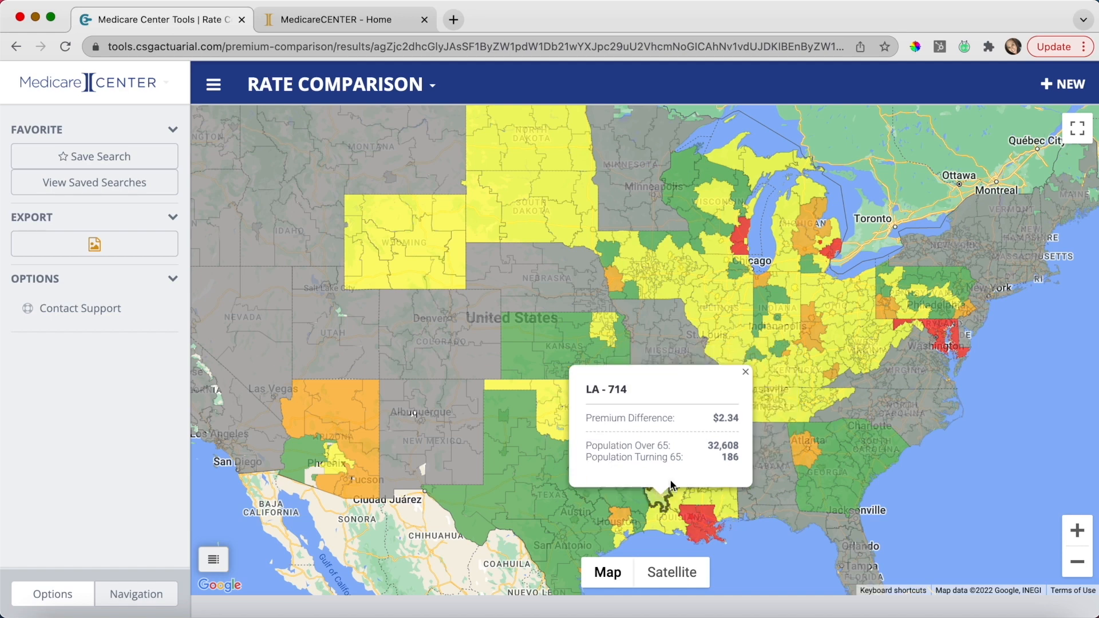
left_click(553, 410)
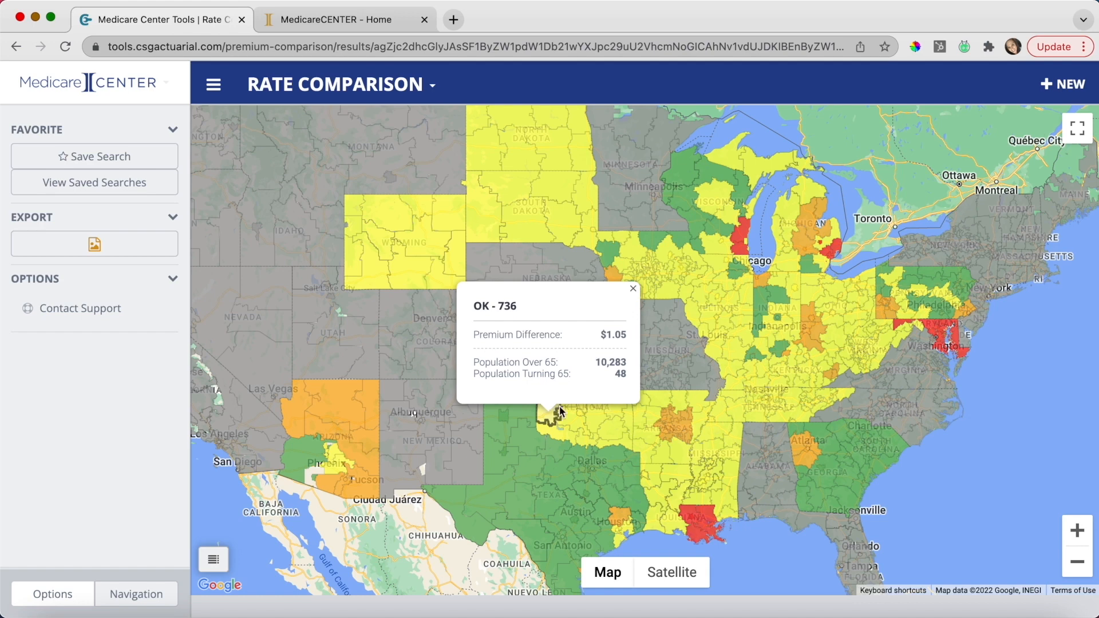
- Check the premium difference and senior population for areas in Illinois, Tennessee and Pennsylvania
left_click(711, 315)
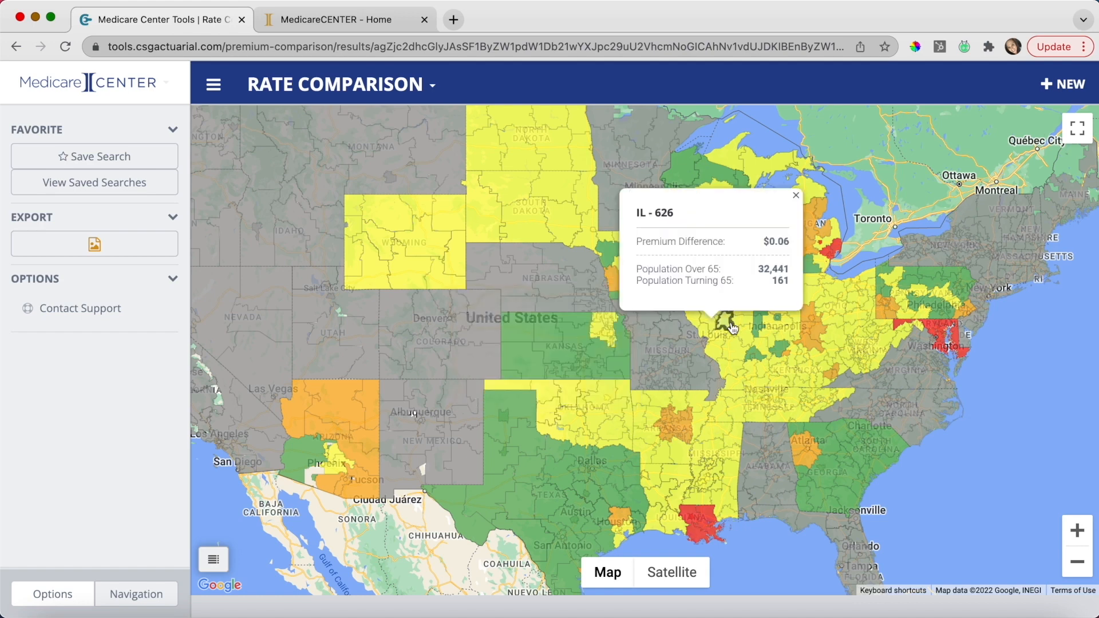
left_click(726, 321)
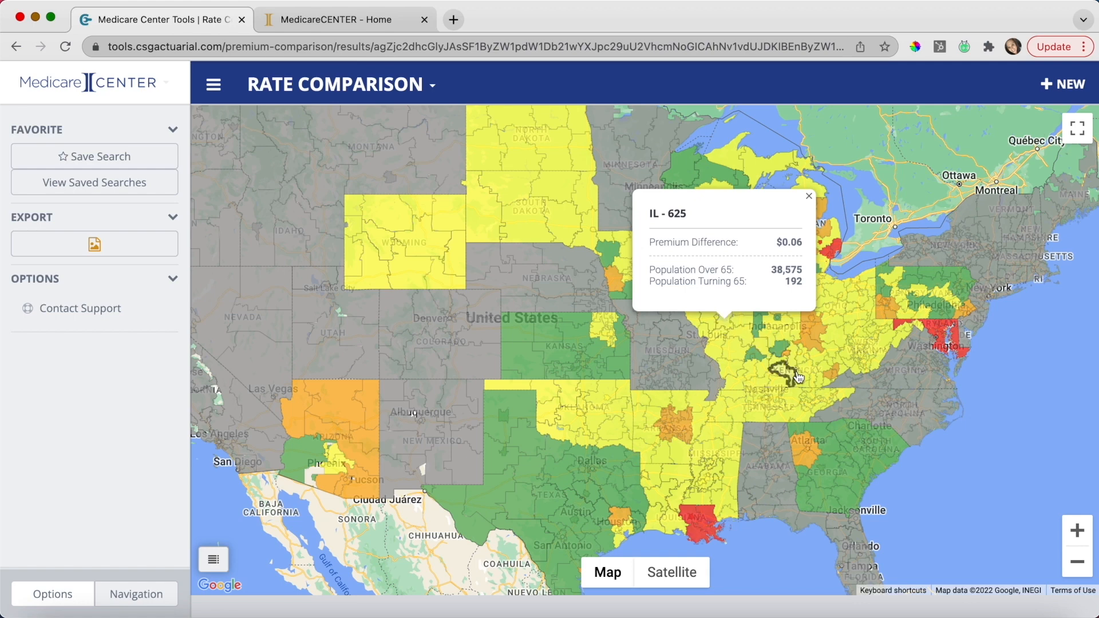
left_click(800, 392)
left_click(800, 399)
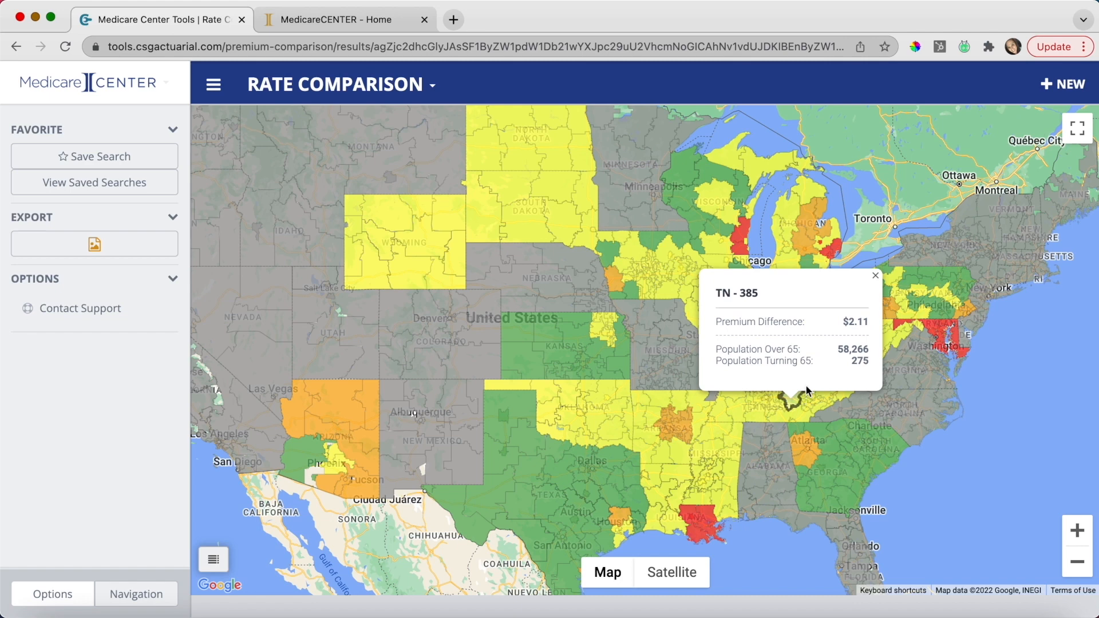
left_click(943, 280)
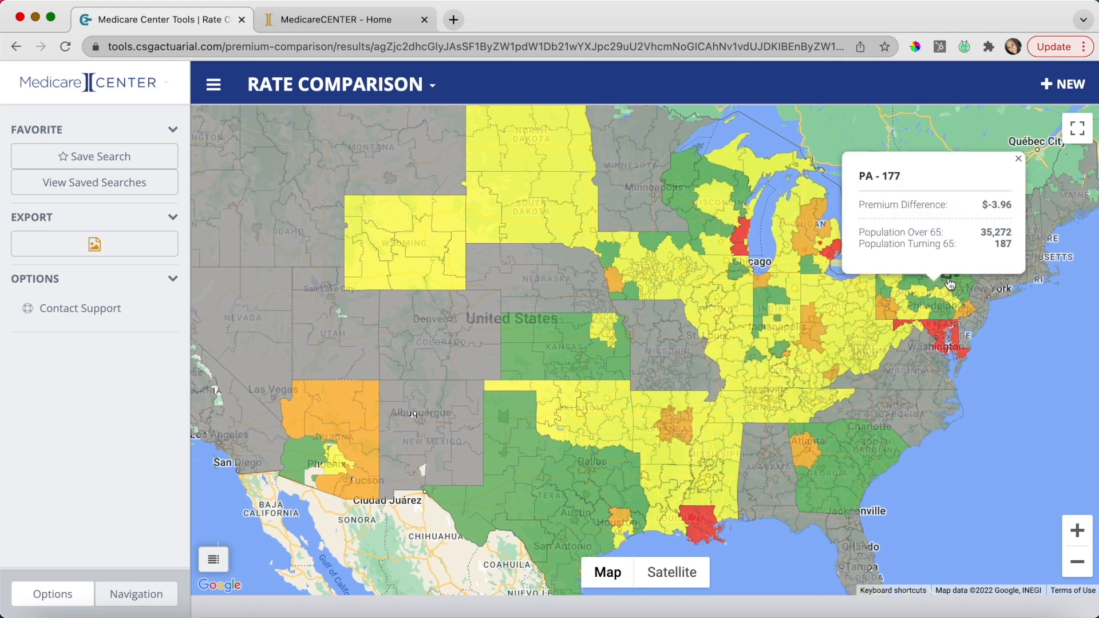
left_click(953, 283)
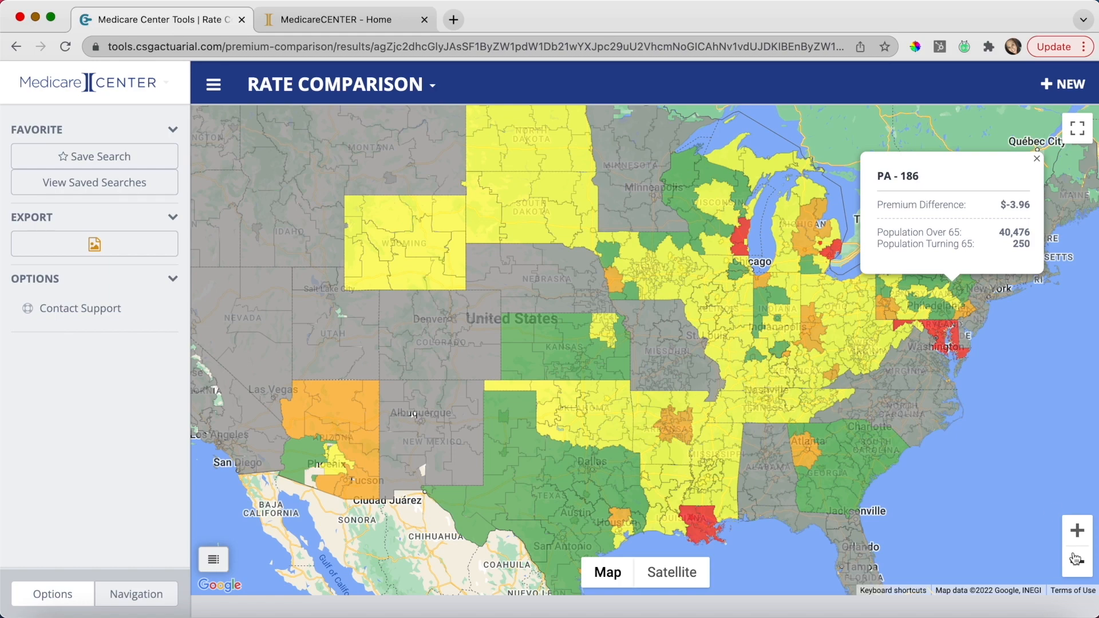
- Examine the Midwest and Appalachian region closely, opening area details in North Carolina, Ohio and West Virginia
left_click(1079, 535)
left_click(1078, 537)
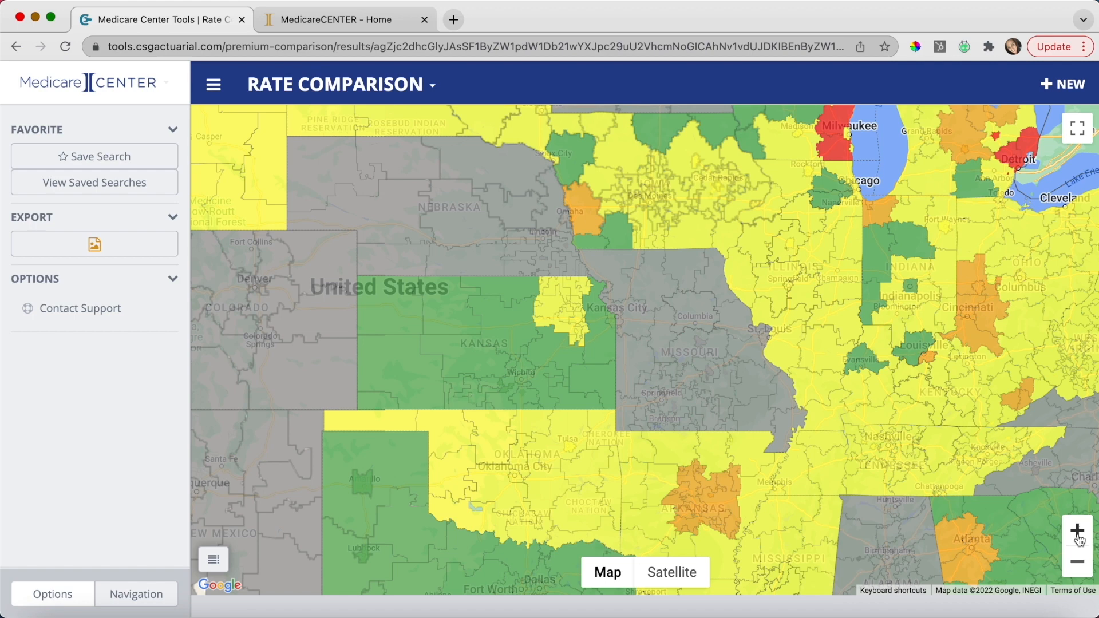
left_click(1092, 319)
left_click(951, 452)
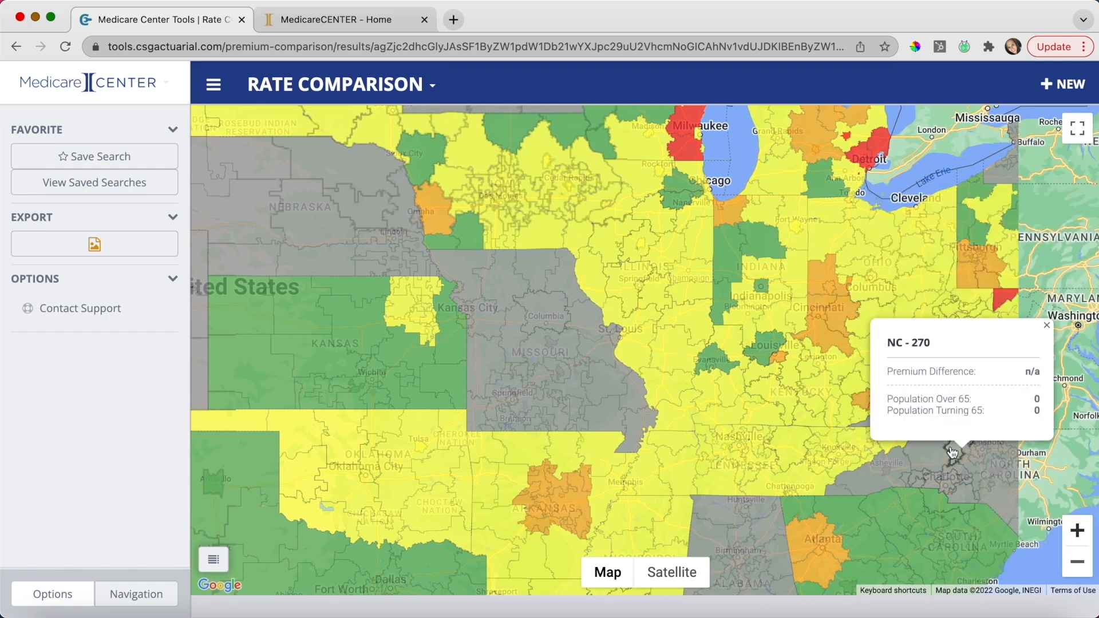
left_click(891, 297)
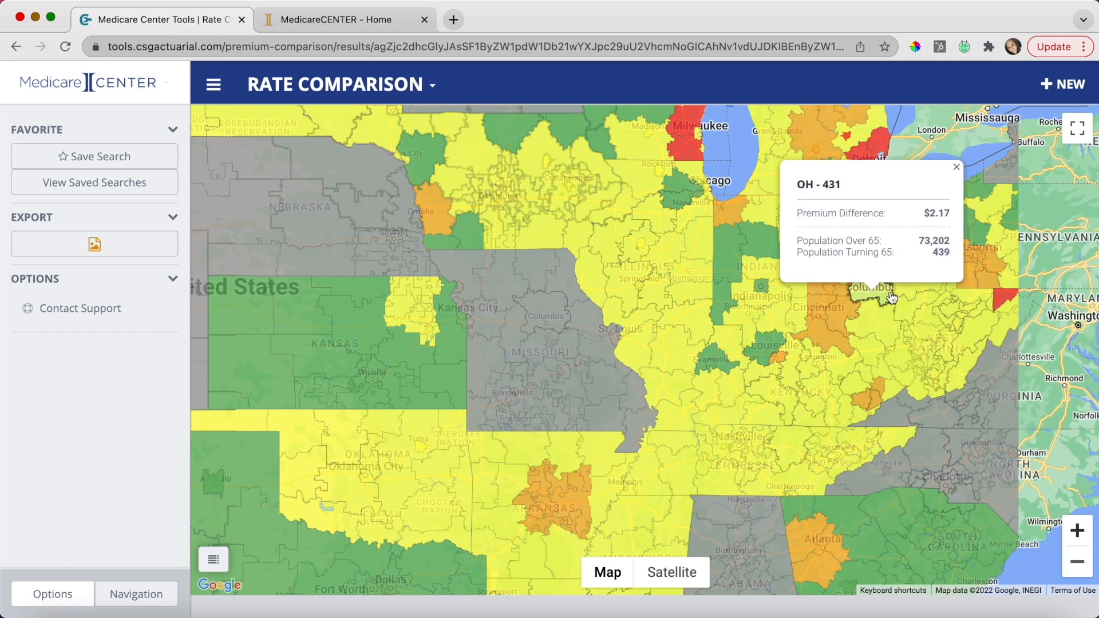
left_click(821, 287)
left_click(885, 330)
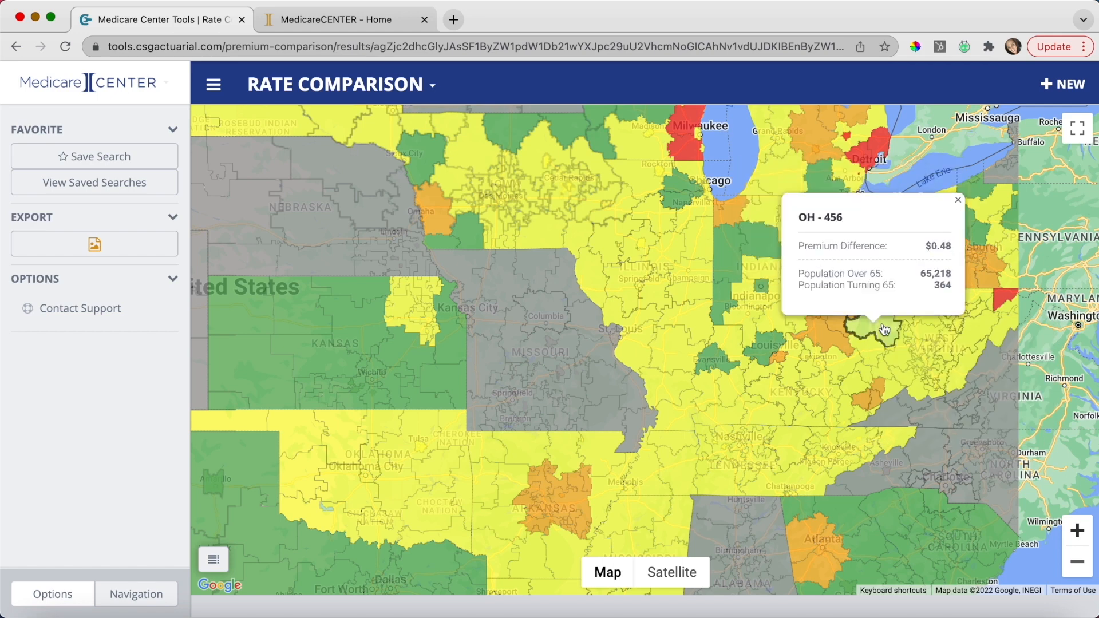
left_click(924, 356)
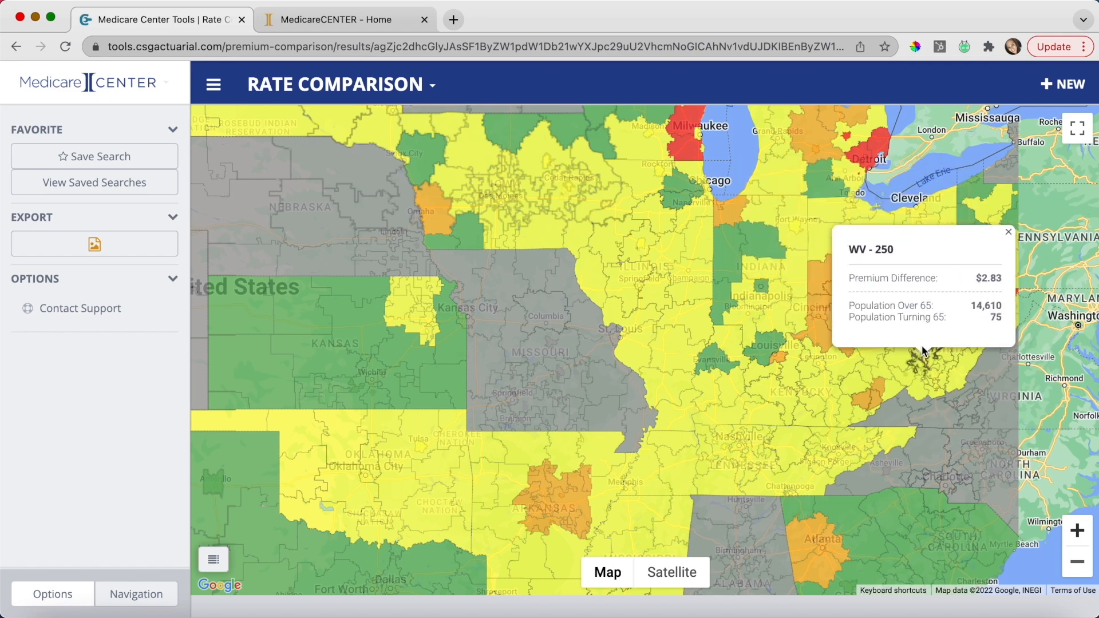
- Compare the premium differences of areas IN - 462, KY - 410 and IL - 628
left_click(757, 281)
left_click(761, 302)
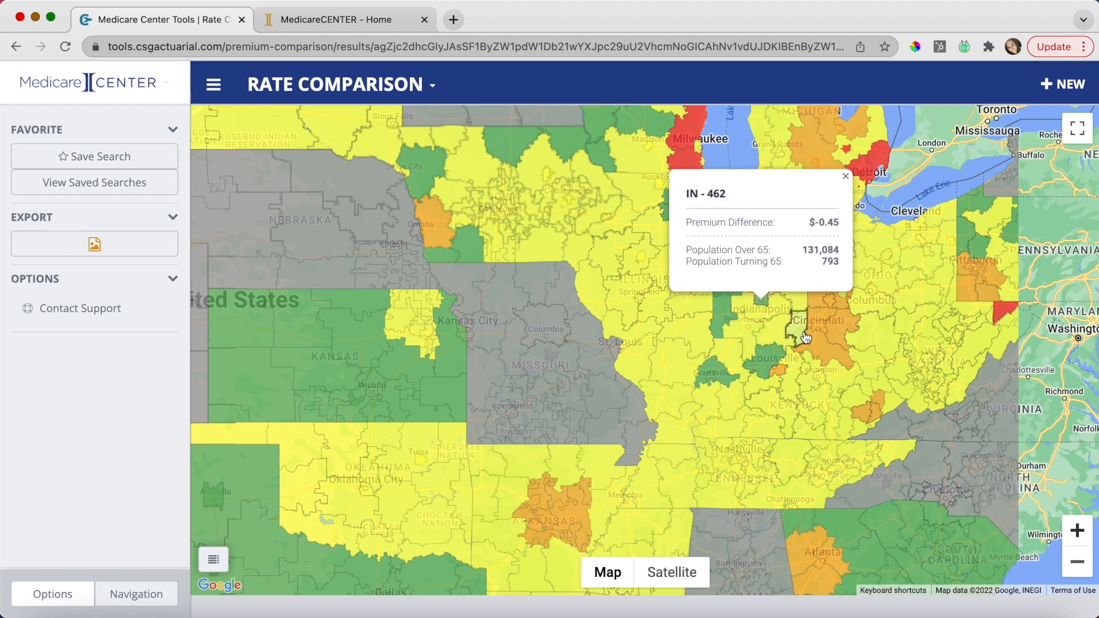
left_click(822, 350)
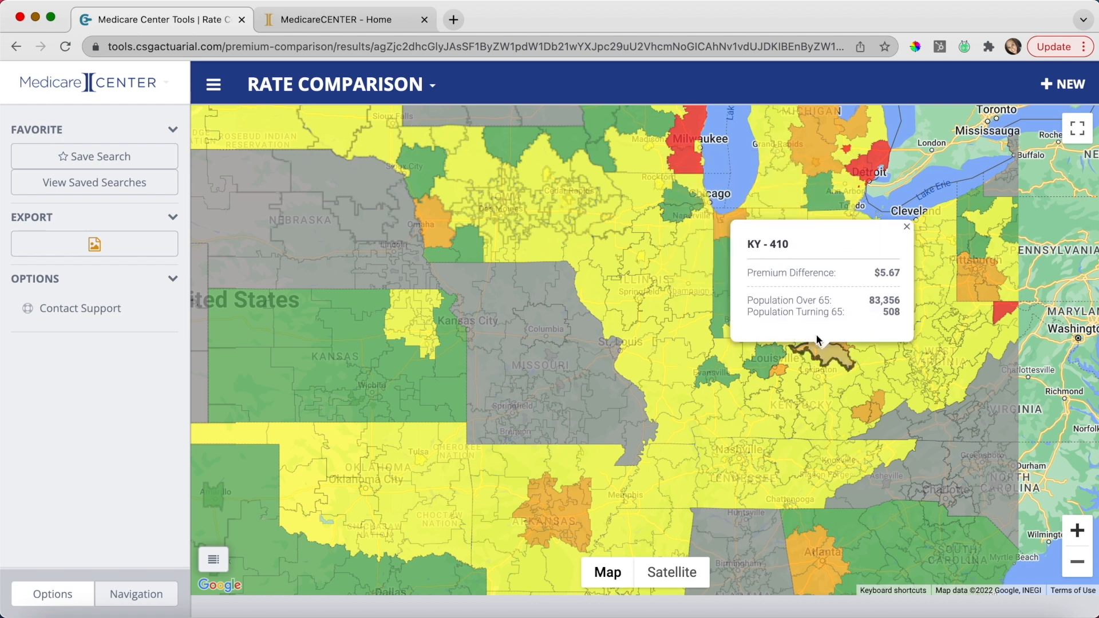
left_click(849, 478)
left_click(678, 359)
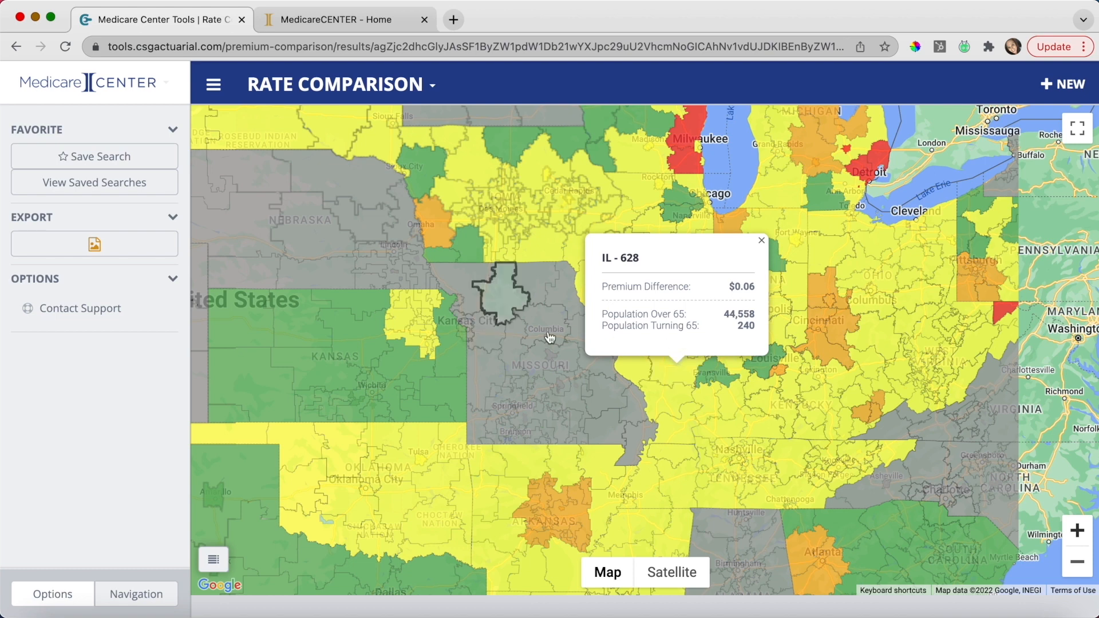
- Check the details of Tennessee areas 371, 373 and 384 and return to the nationwide map
left_click(594, 331)
left_click(750, 461)
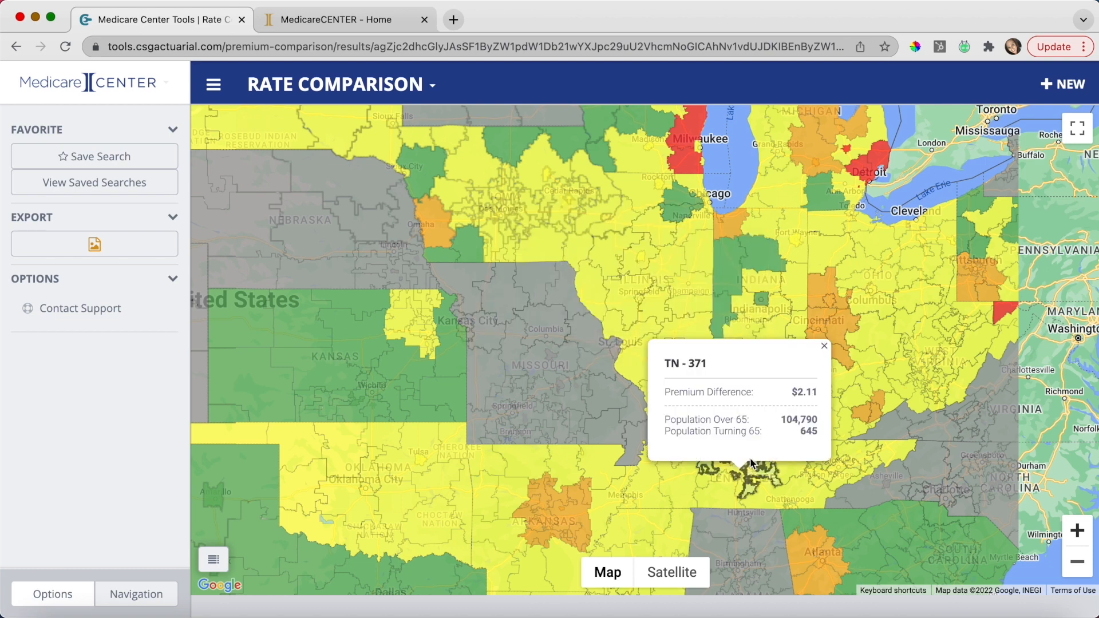
left_click(805, 476)
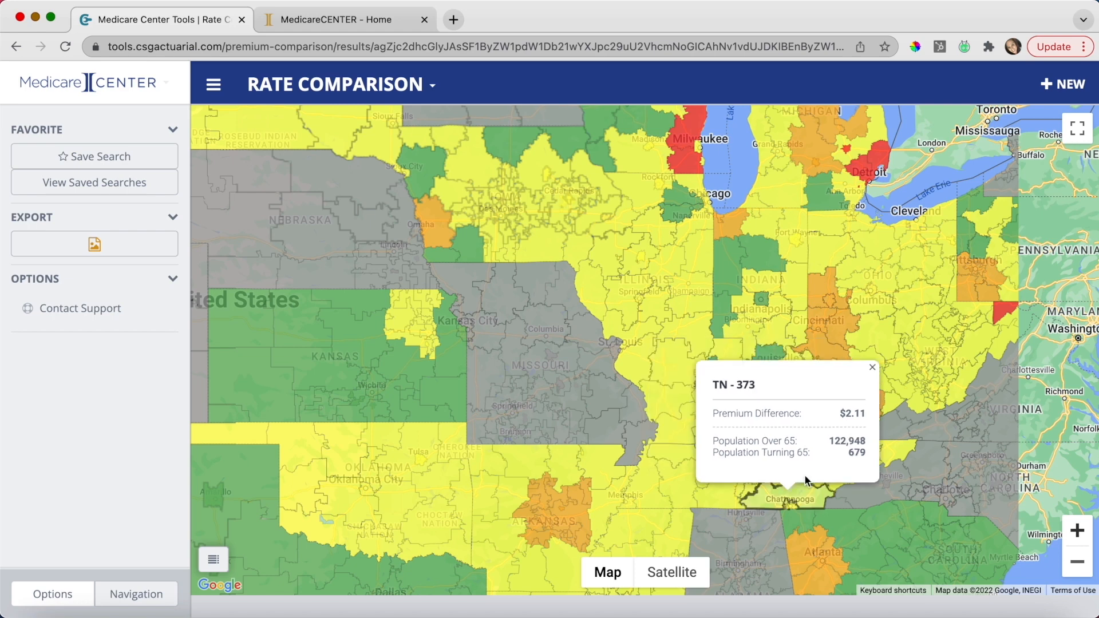
left_click(715, 484)
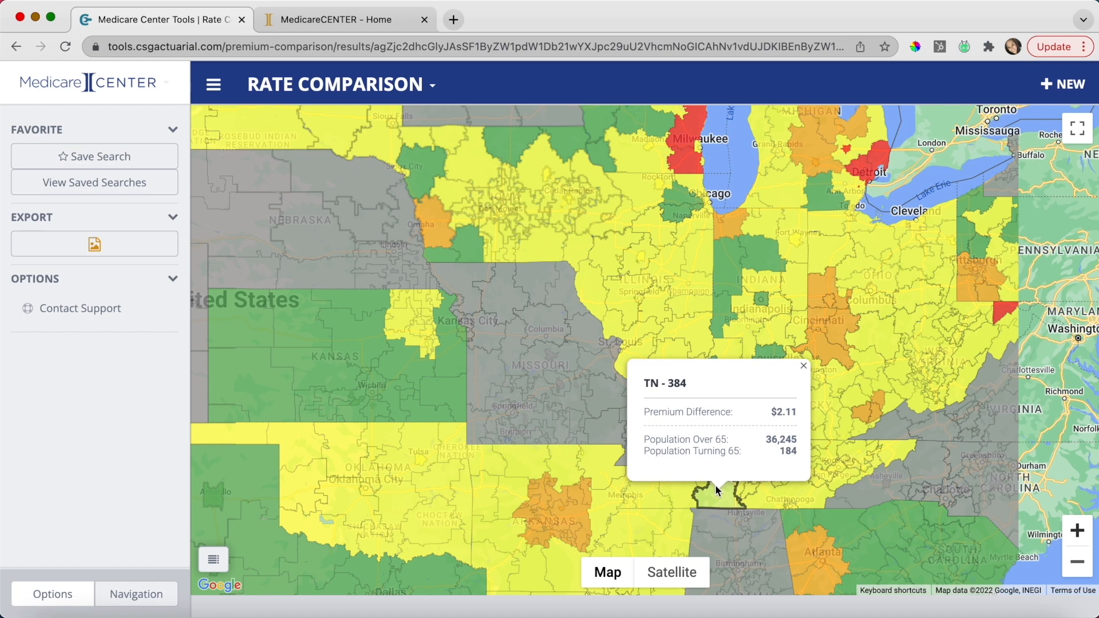
left_click(1078, 563)
left_click_drag(893, 499, 1003, 485)
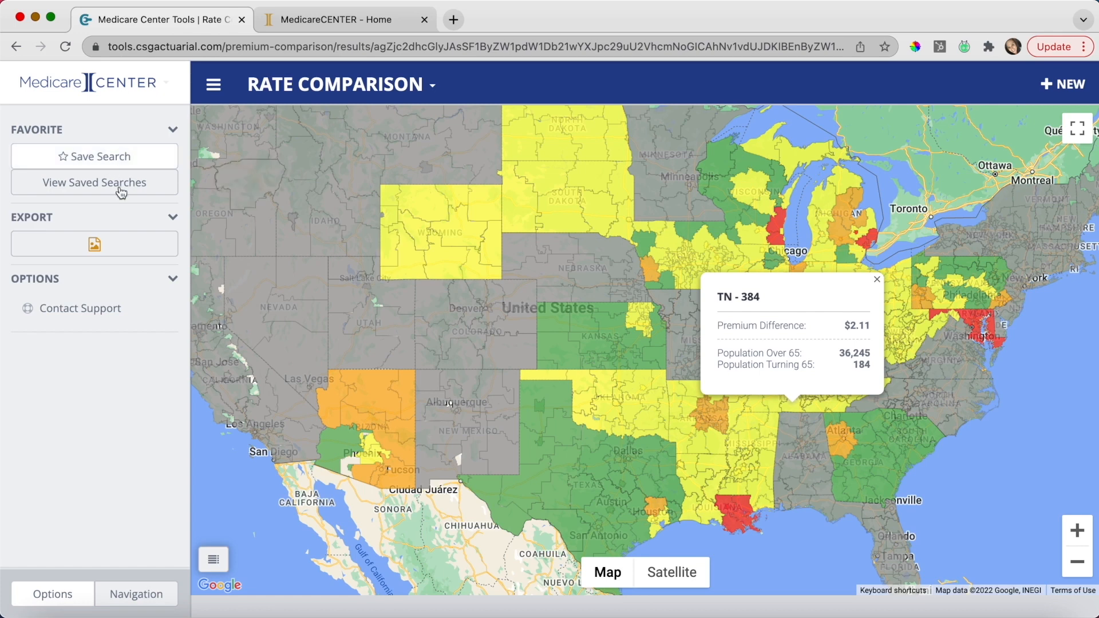
- Locate the PNG export option for the comparison map and open the Dashboard
left_click(117, 250)
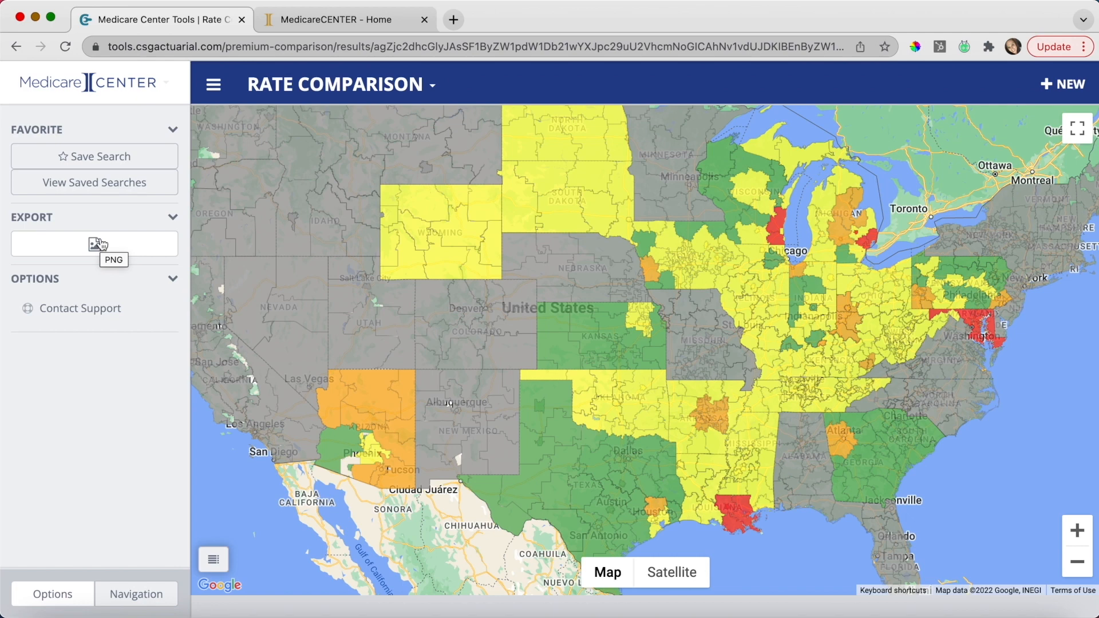
left_click(338, 85)
left_click(303, 124)
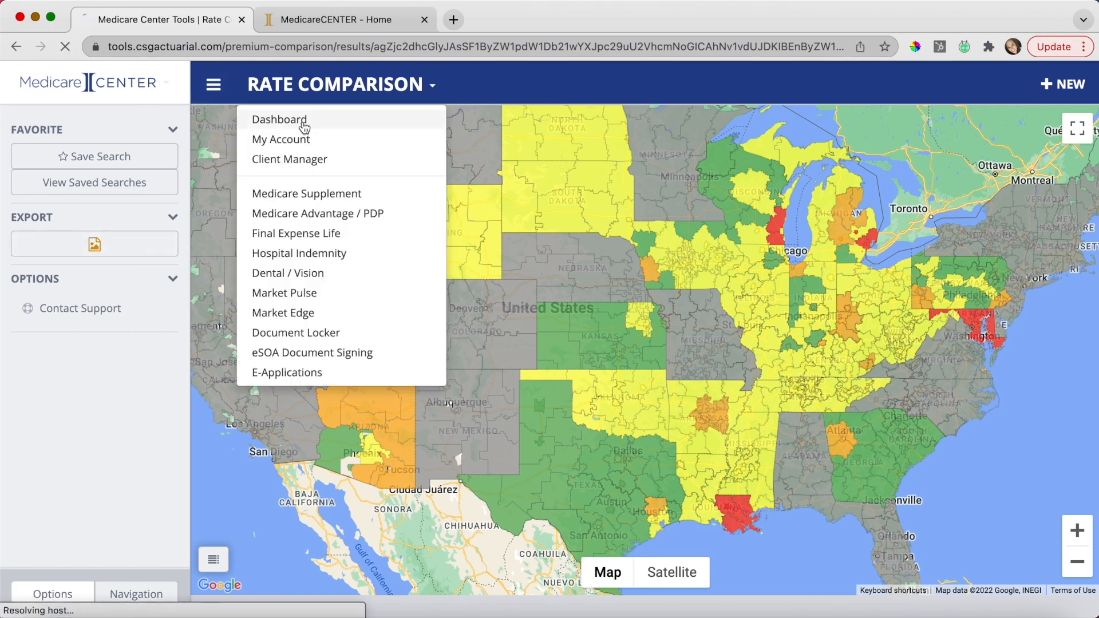